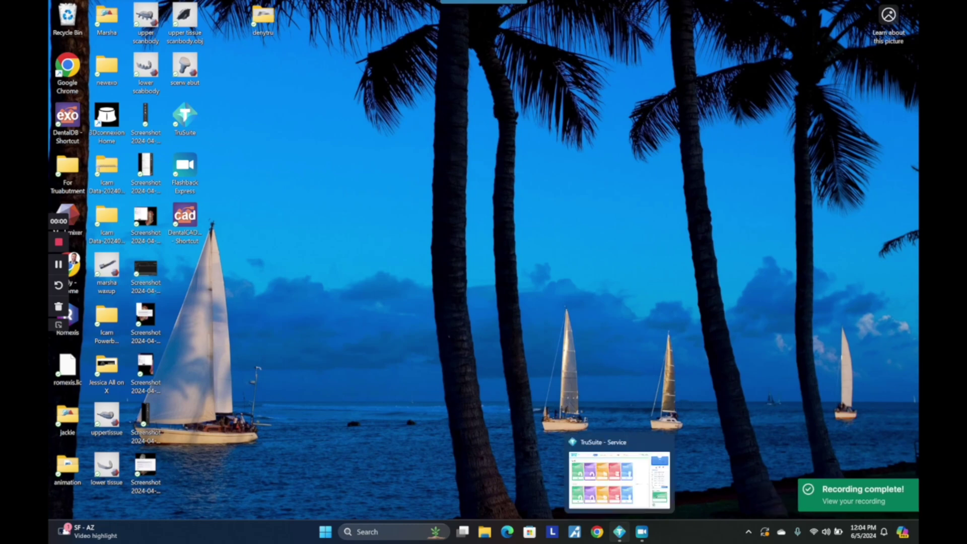
Step: Bring back the TruSuite window and launch the Dentru service to its Project List
click(648, 489)
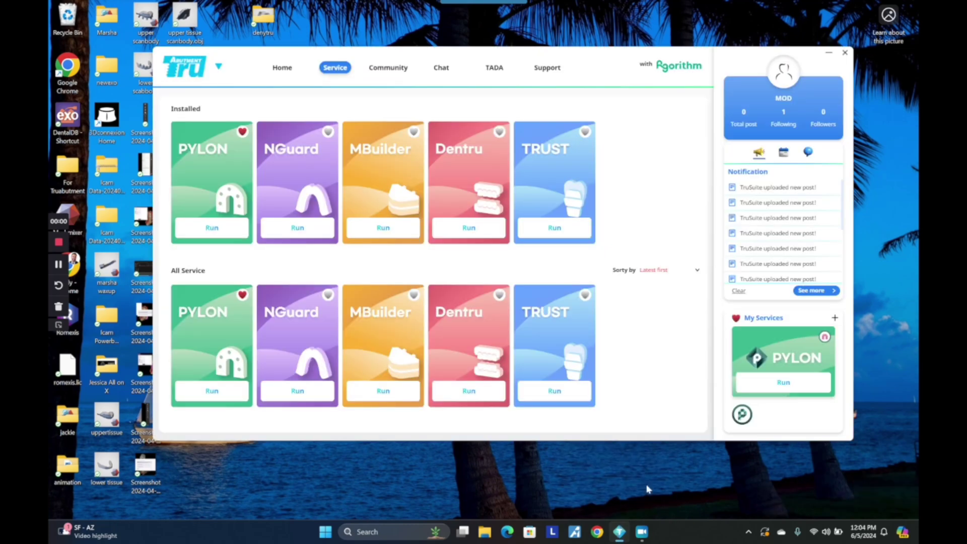
click(472, 232)
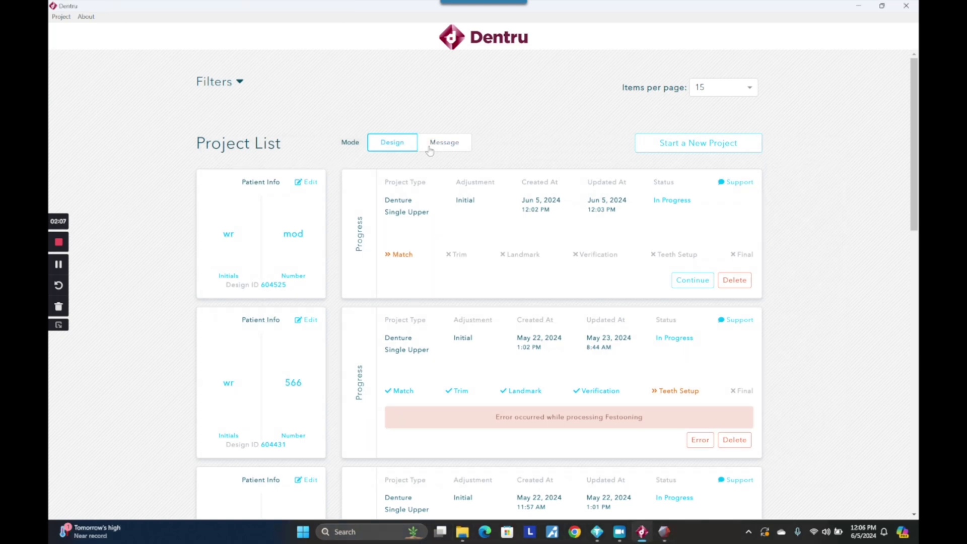
Step: Start a new Denture Design project and load Upper (1) as the upper gum scan
click(752, 145)
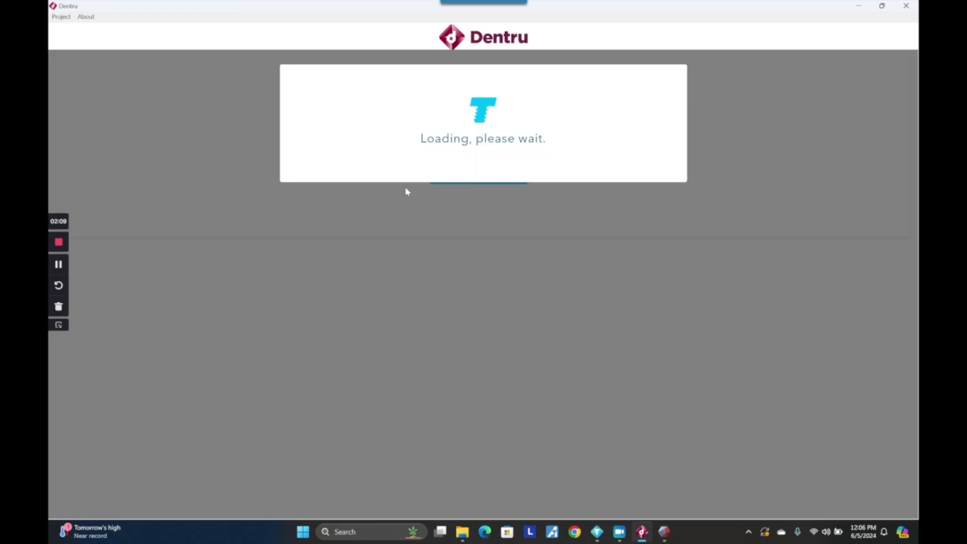
click(416, 182)
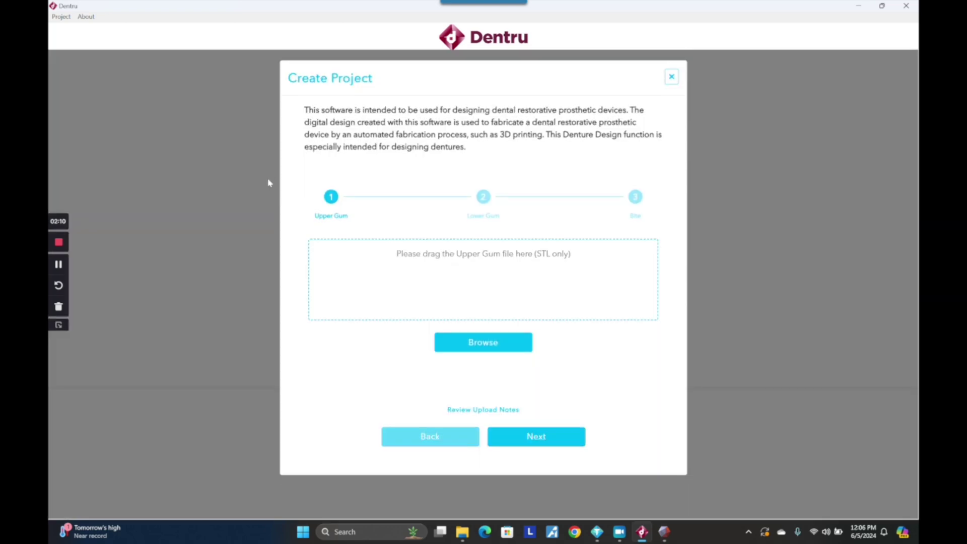
click(517, 354)
double_click(203, 129)
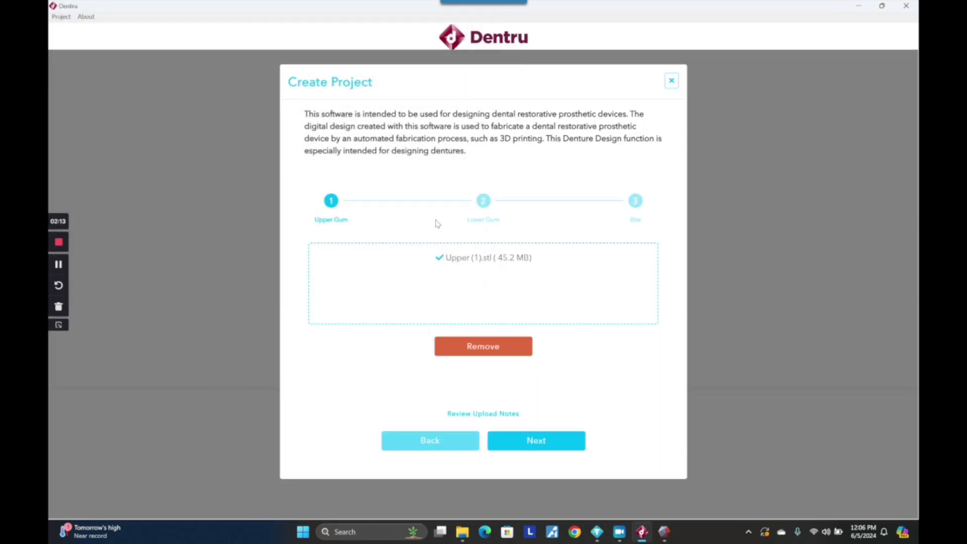
Step: Load the lower solid model as lower gum and the bite scan, dismissing the size warning
click(552, 445)
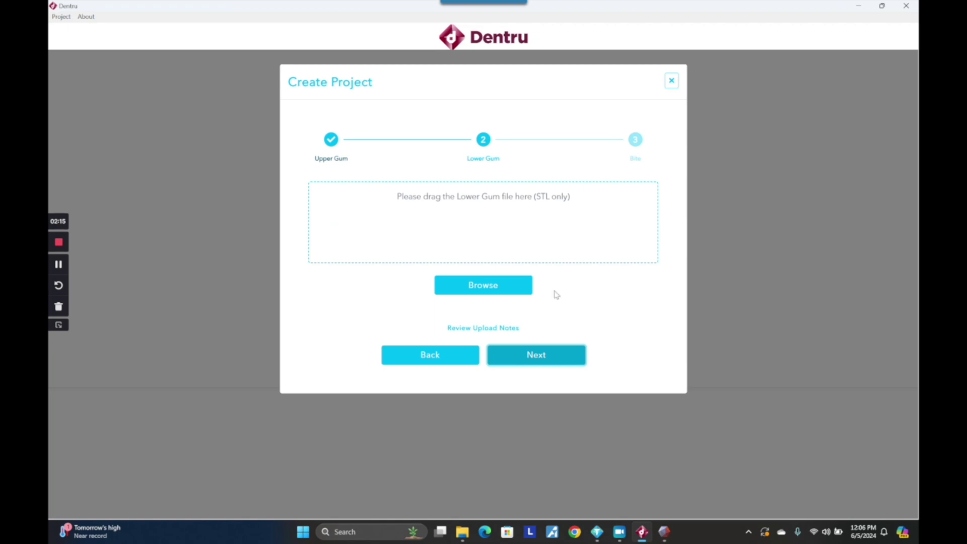
click(529, 285)
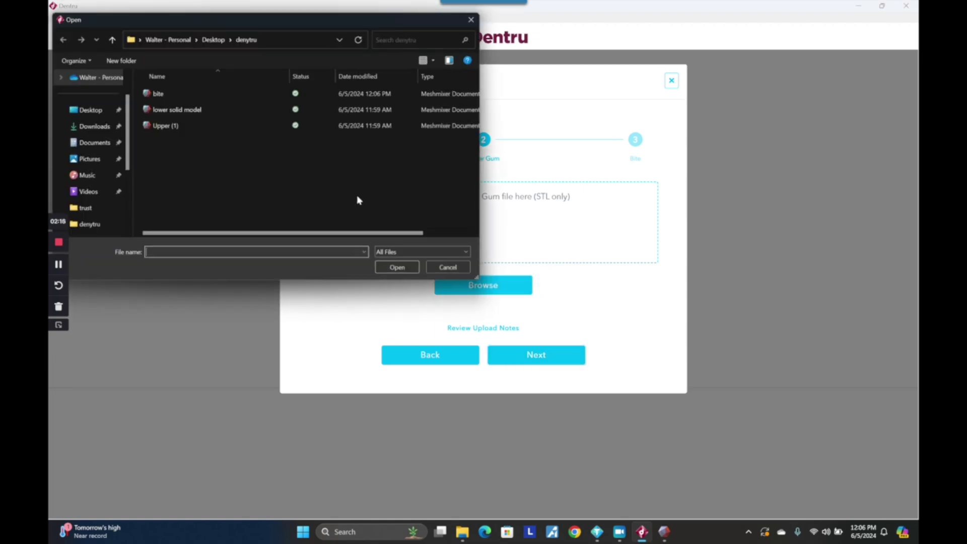
click(191, 108)
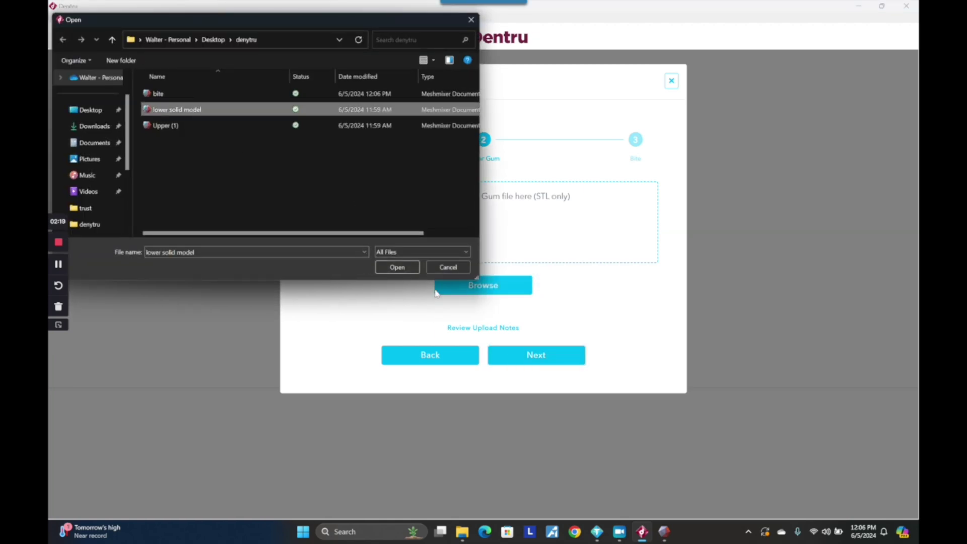
double_click(217, 111)
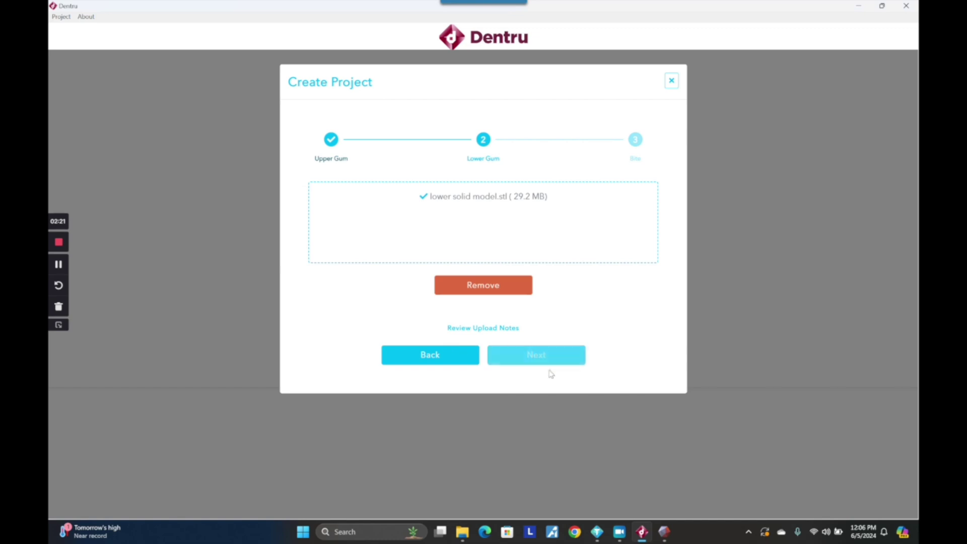
click(545, 358)
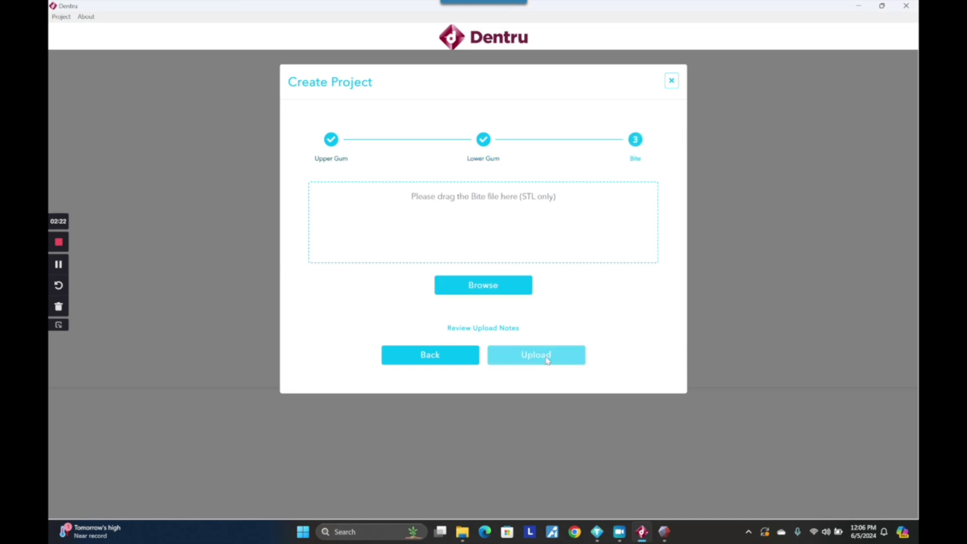
click(516, 289)
double_click(206, 93)
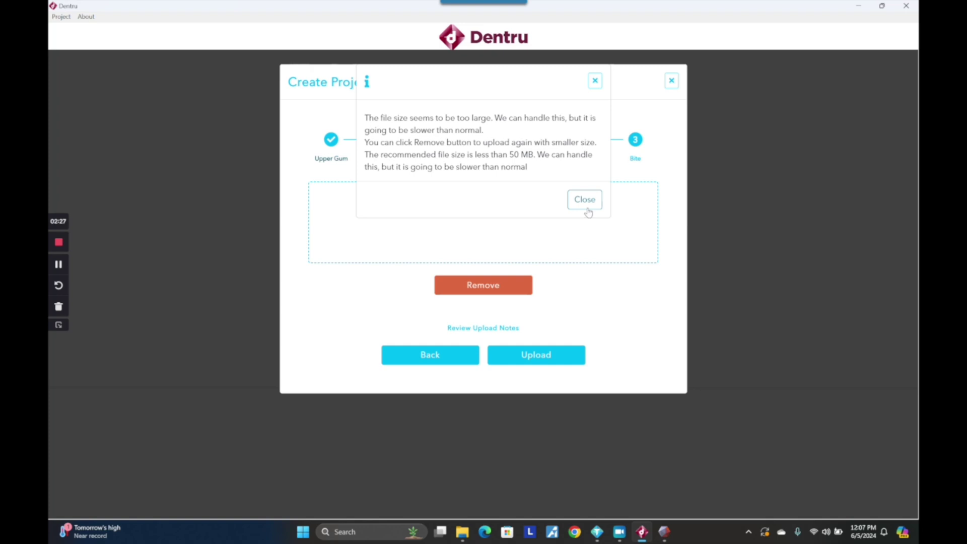
click(587, 209)
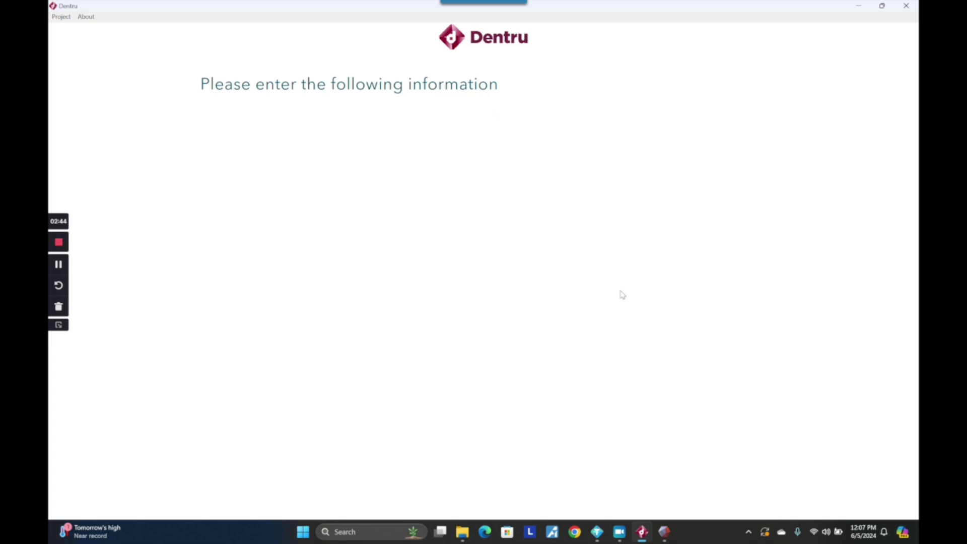
Step: Enter the patient's initials and patient number in the information form
click(201, 143)
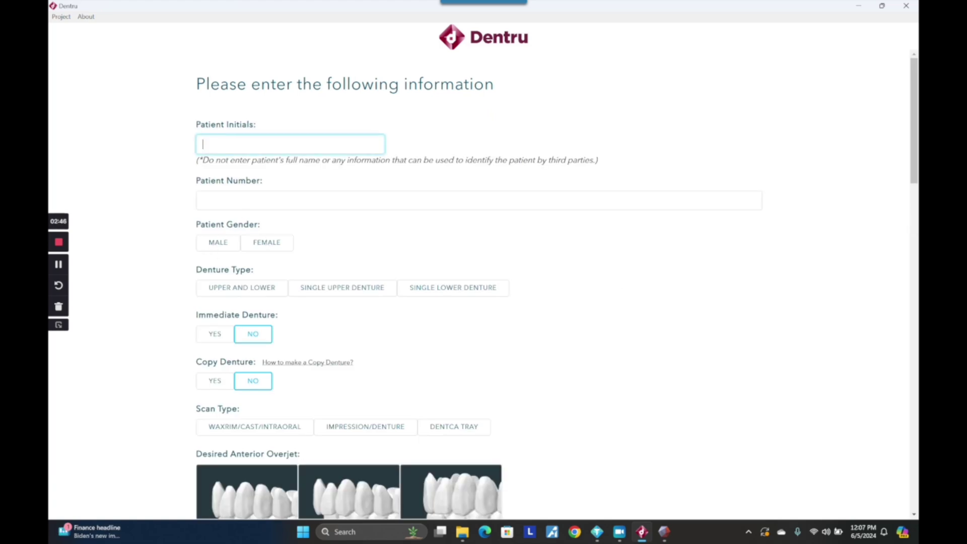
text(MOD)
click(201, 200)
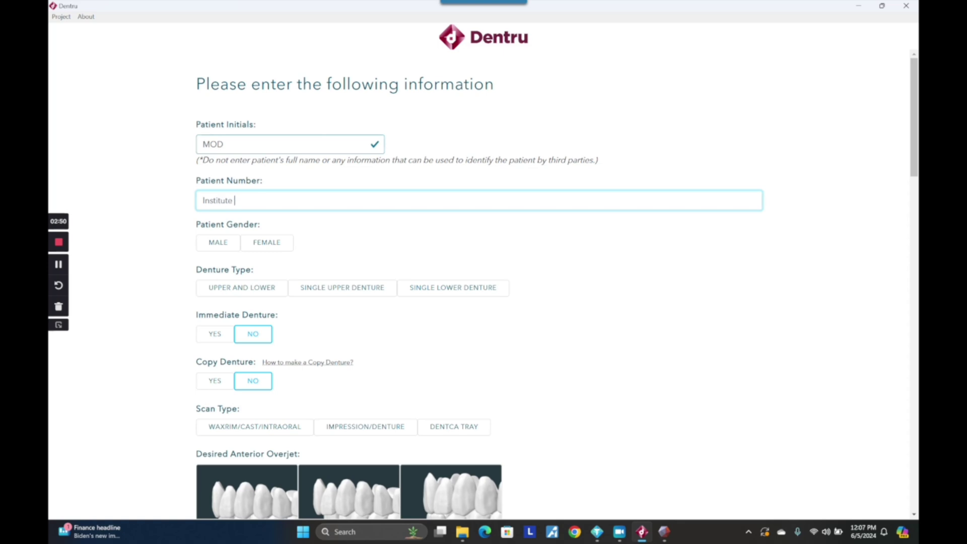
text(Institute)
Step: Choose Male, Single Upper Denture, Copy Denture Yes and Impression/Denture scan type
click(236, 242)
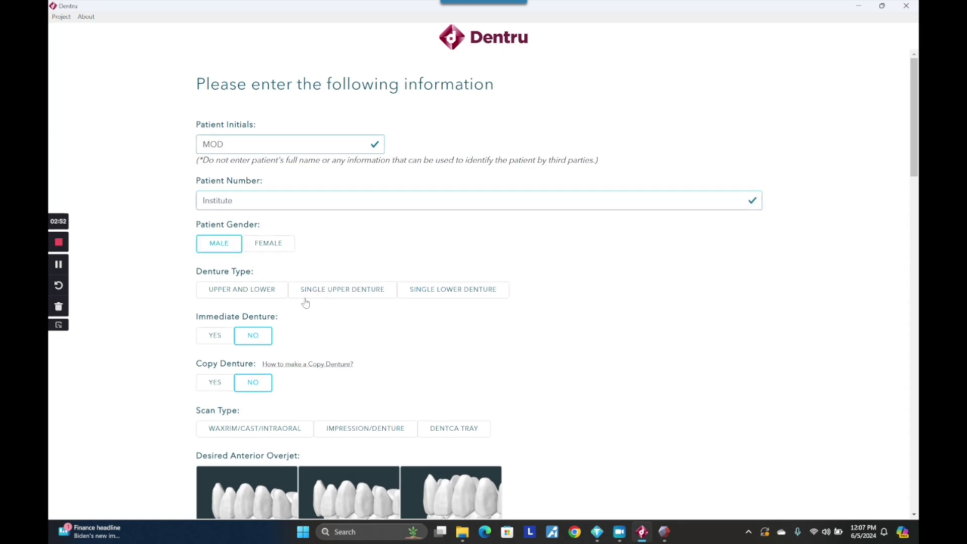
click(353, 296)
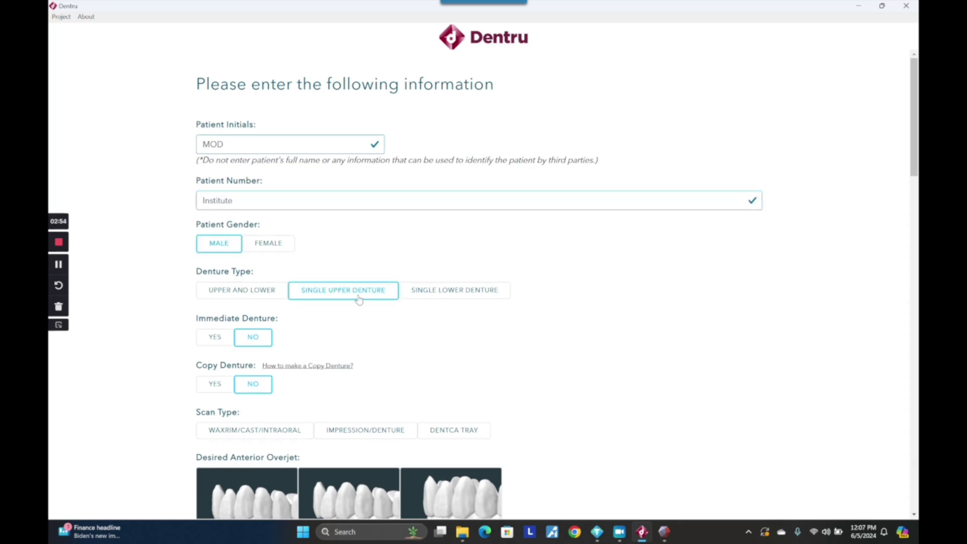
click(214, 388)
scroll(241, 381, down, 2)
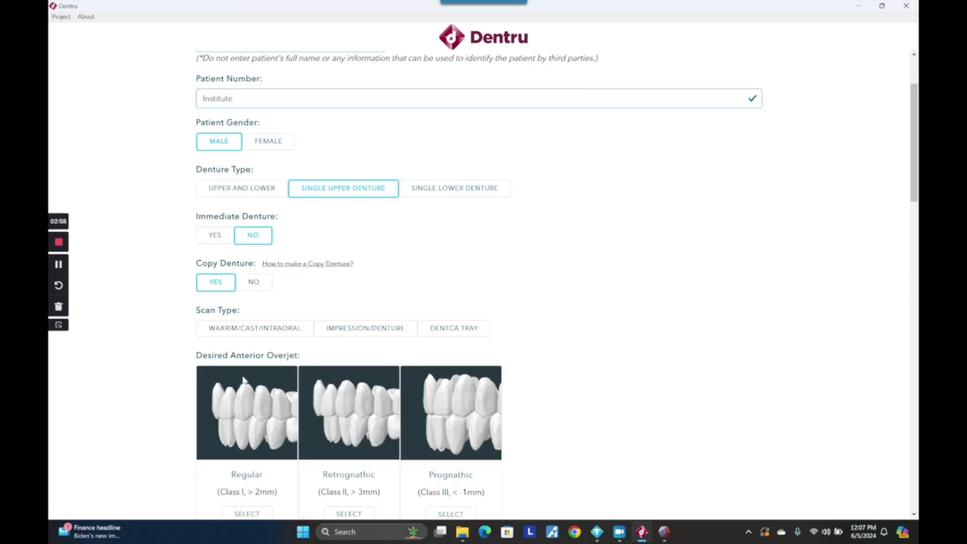
click(345, 332)
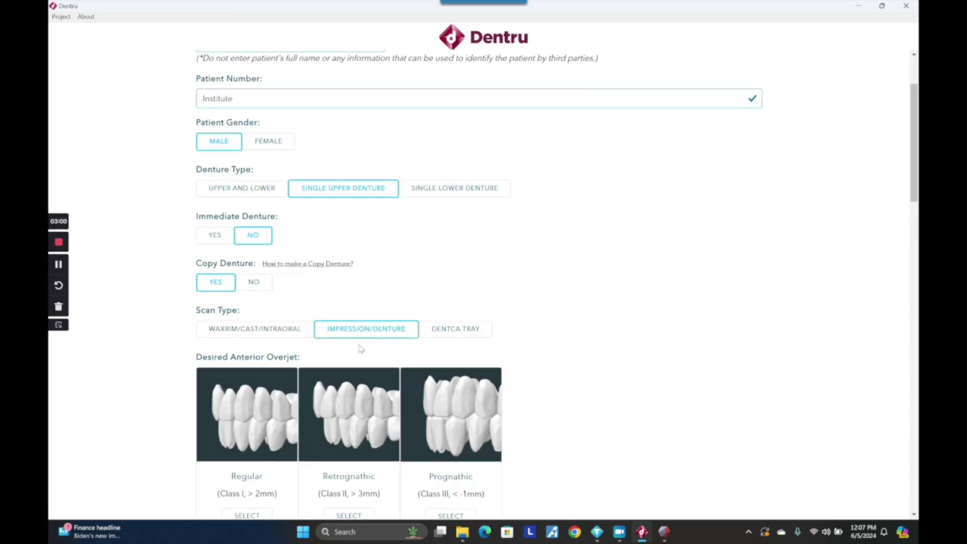
scroll(375, 332, down, 3)
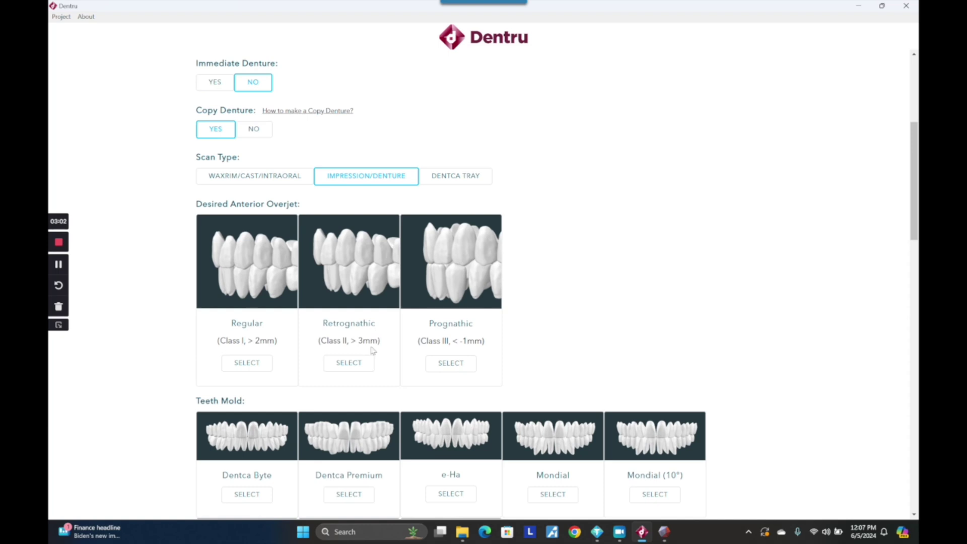
Step: Choose Regular anterior overjet, Dentca Byte teeth, Universal mold shape and Standard arrangement
click(245, 364)
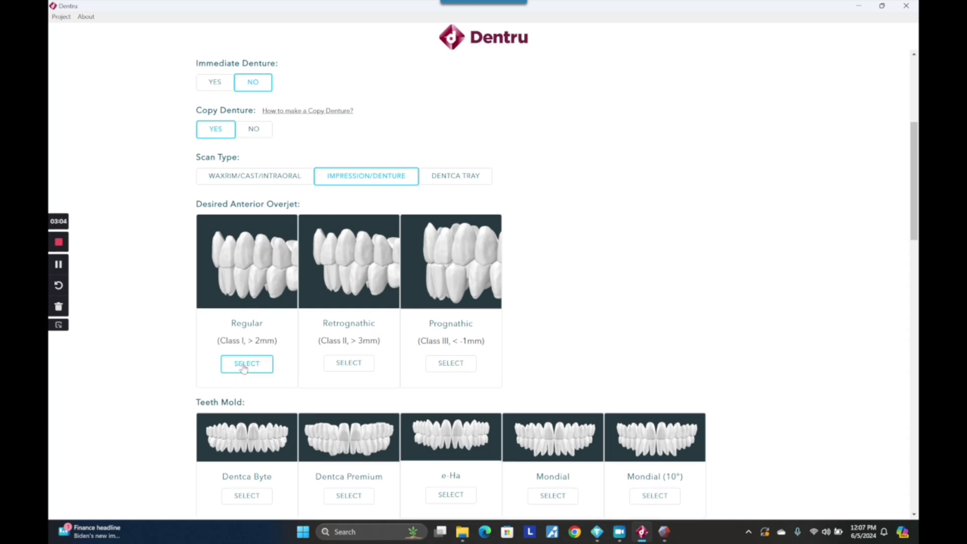
scroll(249, 352, down, 2)
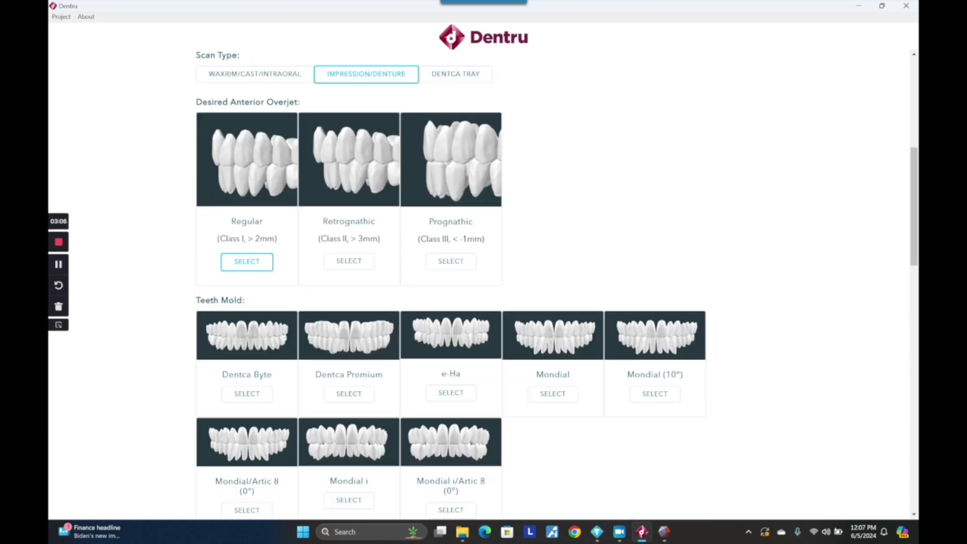
click(254, 398)
scroll(253, 398, down, 2)
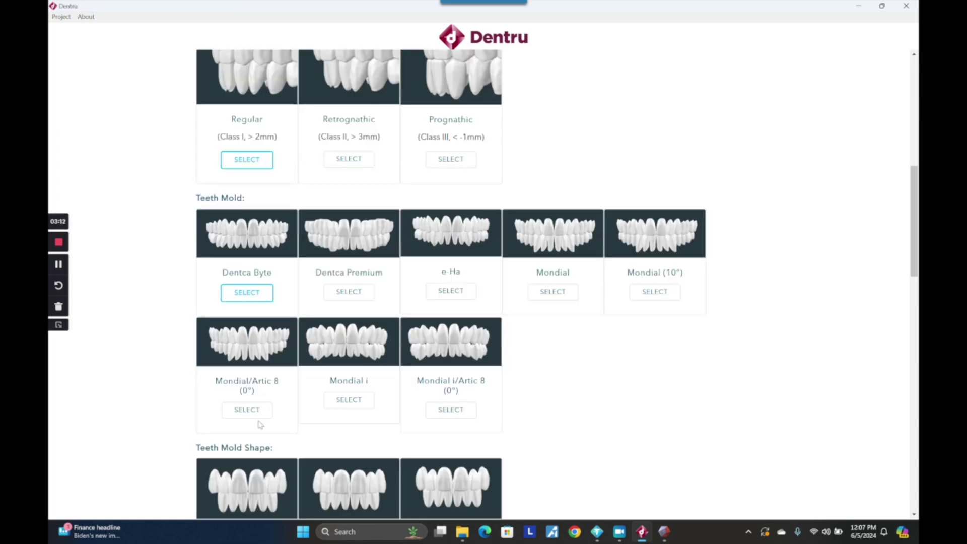
scroll(329, 428, down, 1)
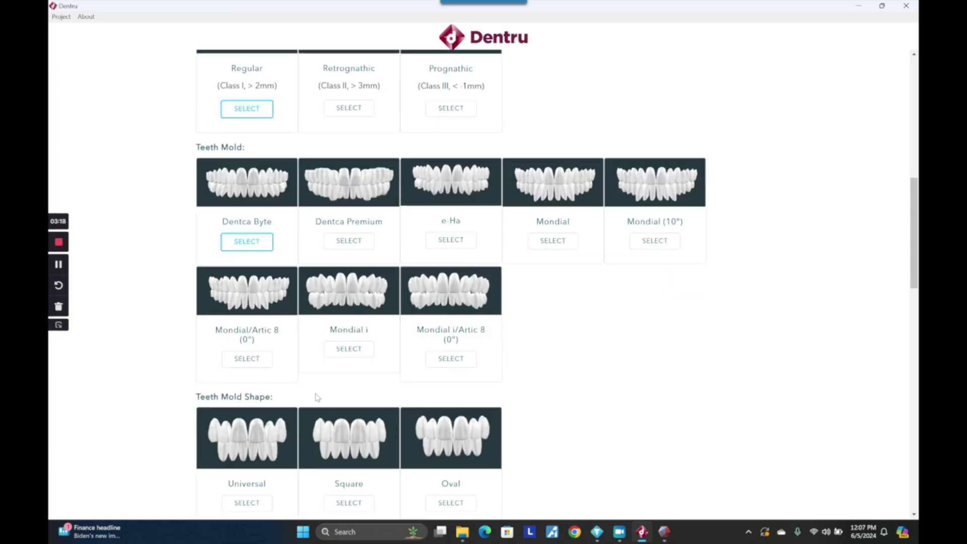
scroll(584, 389, down, 1)
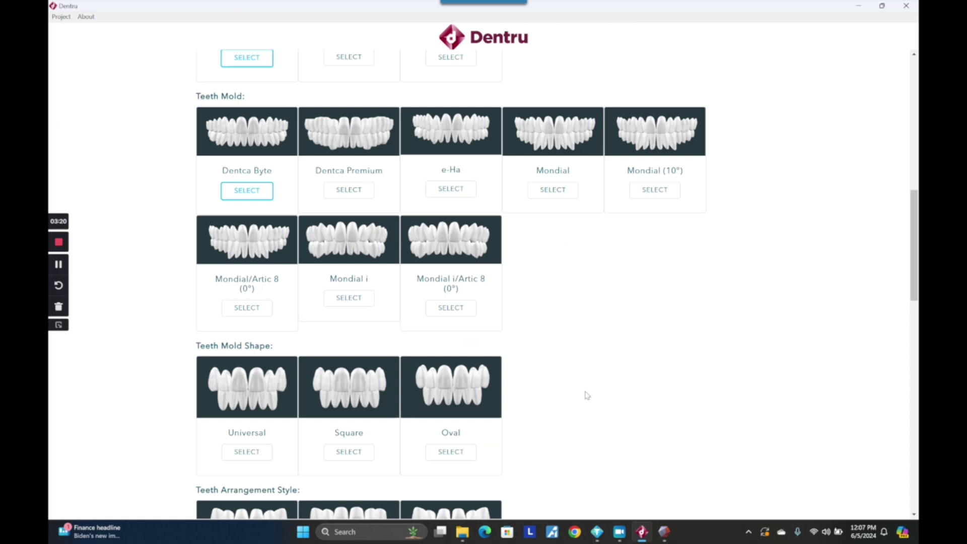
scroll(587, 398, up, 2)
scroll(586, 407, down, 2)
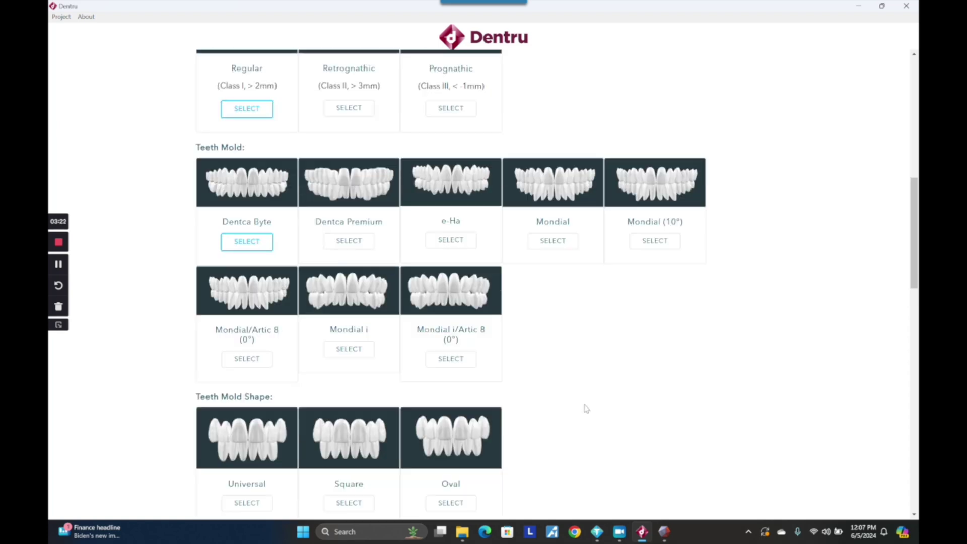
scroll(586, 410, down, 1)
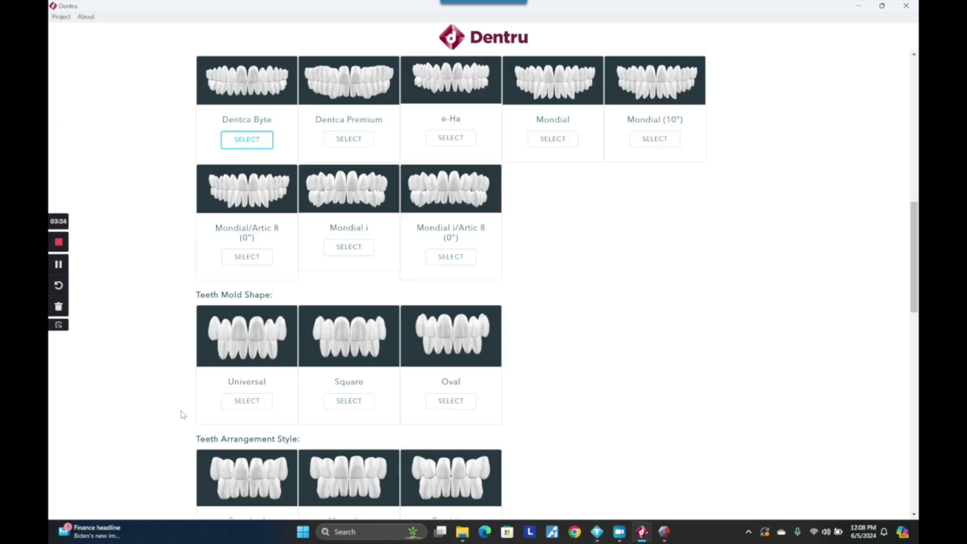
click(242, 410)
scroll(496, 393, down, 2)
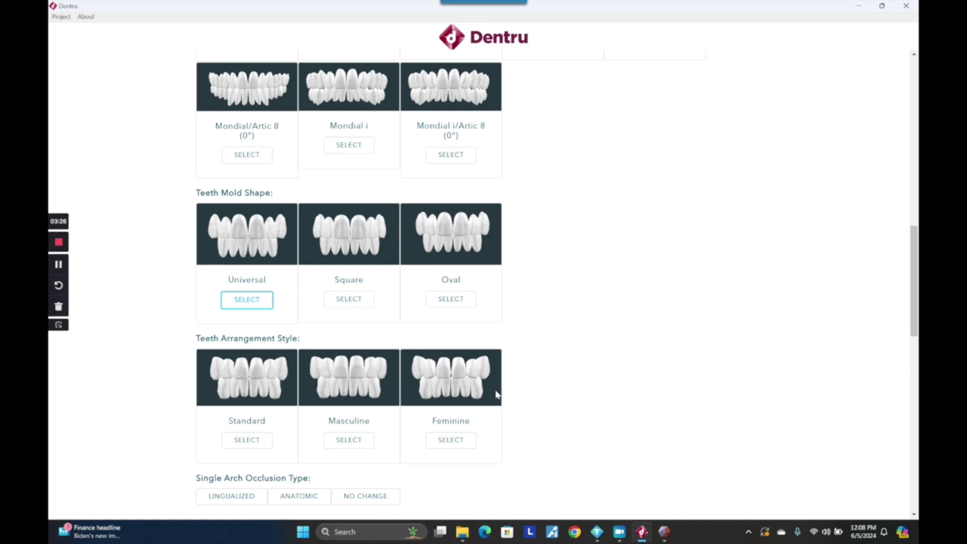
scroll(496, 393, down, 2)
click(259, 340)
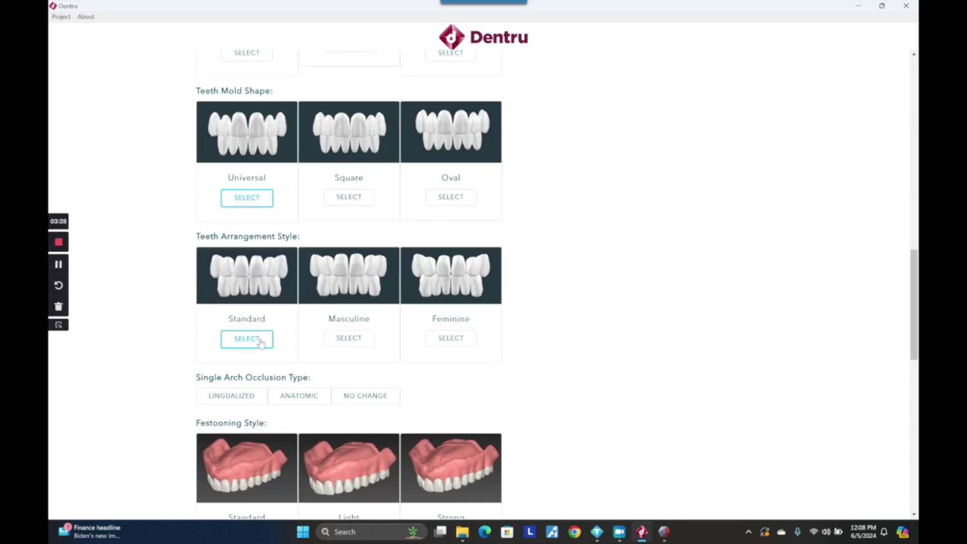
scroll(463, 385, down, 2)
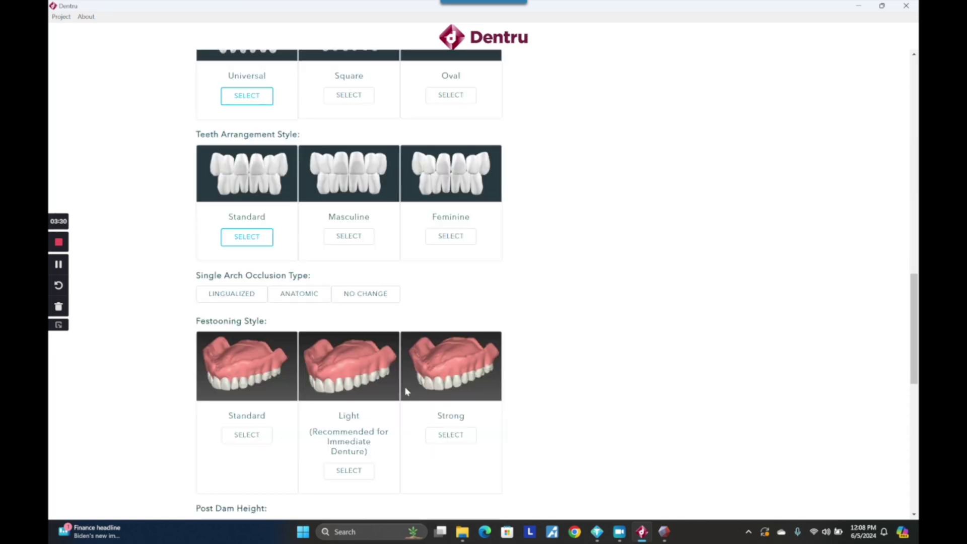
Step: Keep occlusion unchanged, choose Strong festooning, 1.25 mm post dam, crossbar, socket relief and Sprint Ray, and prepare the case
click(366, 300)
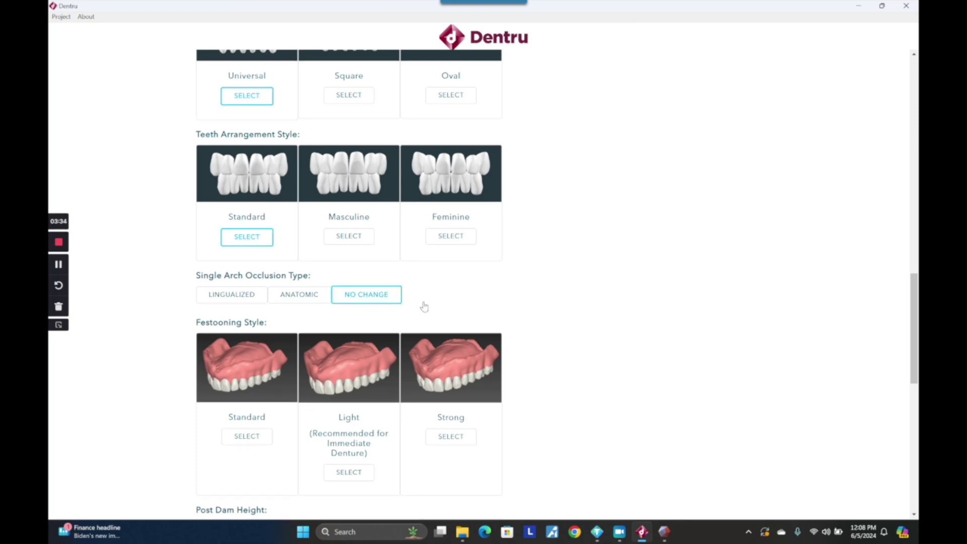
scroll(511, 315, down, 2)
click(468, 341)
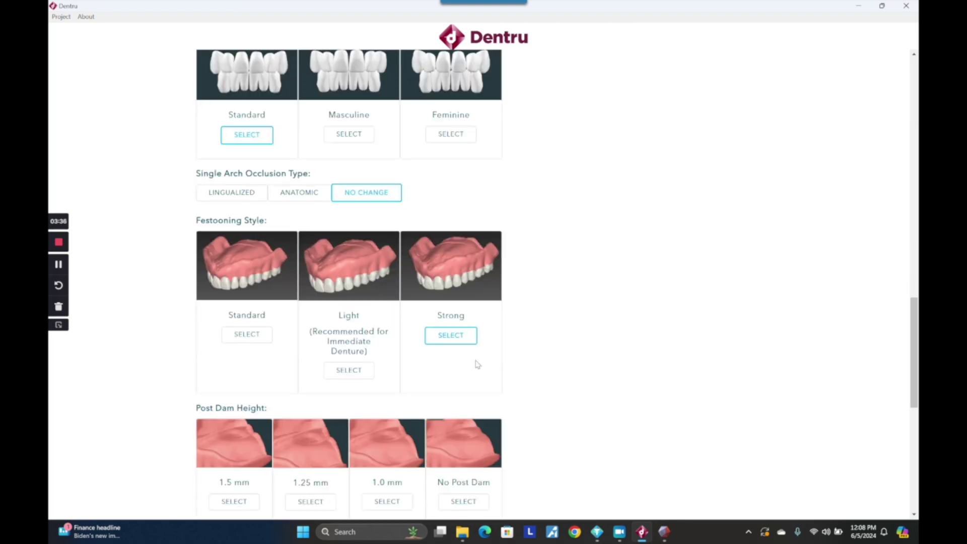
scroll(477, 363, down, 1)
click(303, 456)
scroll(301, 457, down, 4)
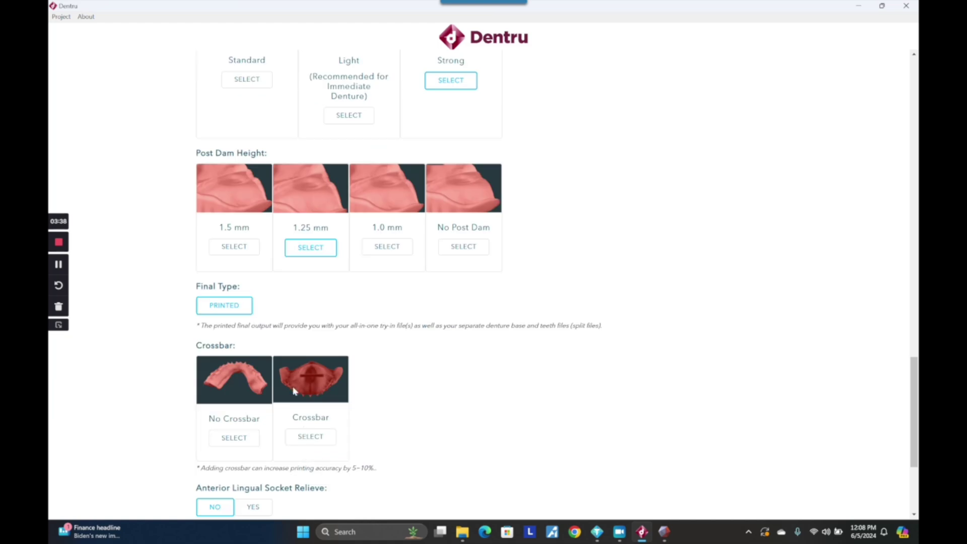
click(308, 442)
scroll(443, 421, down, 3)
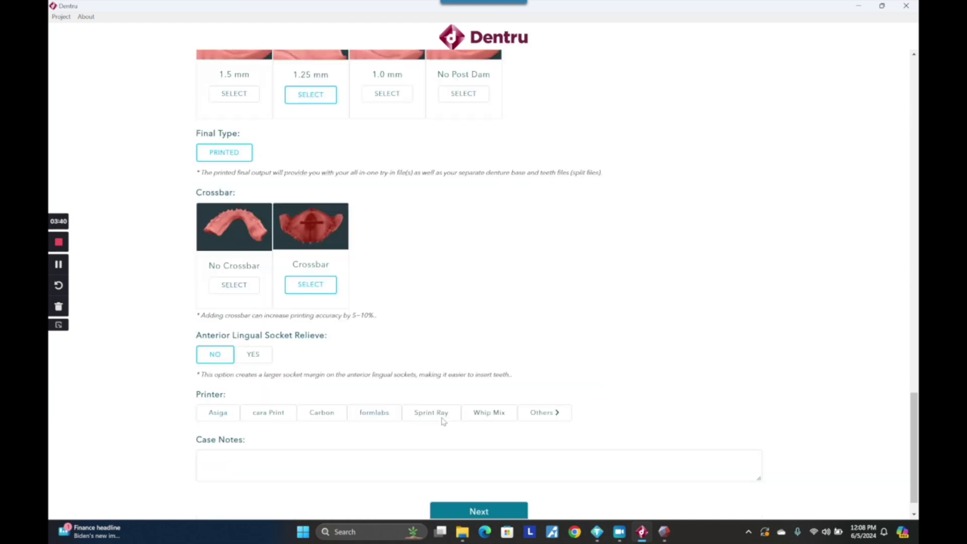
click(255, 358)
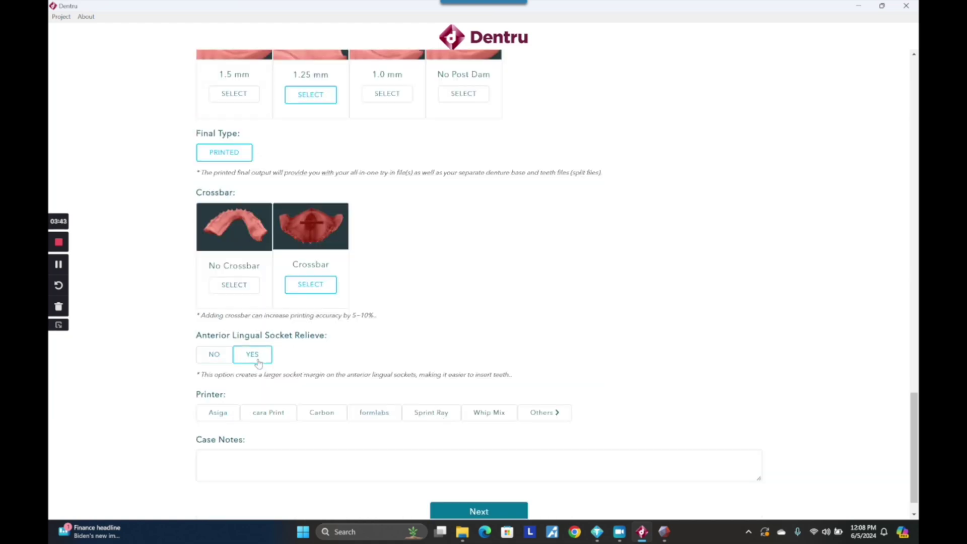
click(434, 413)
scroll(473, 466, down, 1)
click(484, 479)
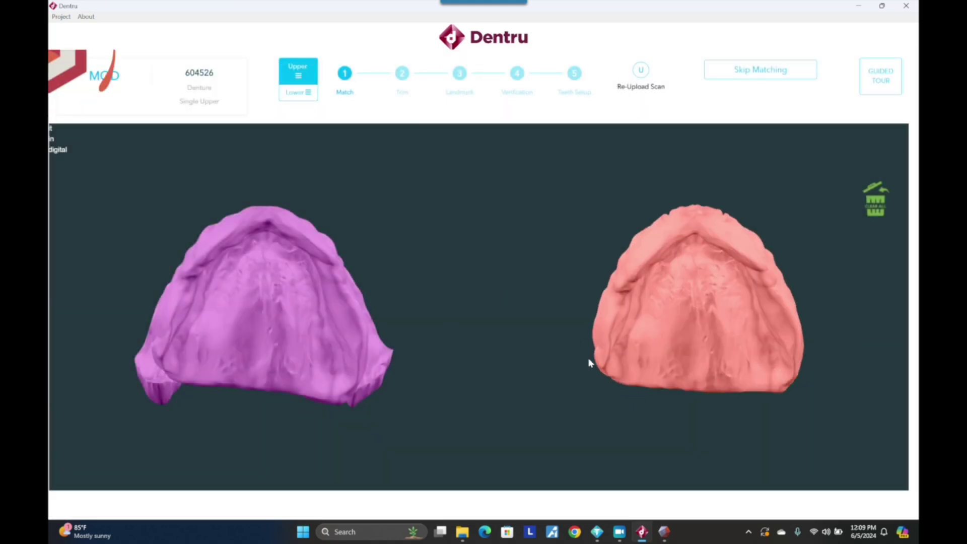
Step: Turn both upper scans into matching views and mark the first matching point
drag(591, 363, 853, 290)
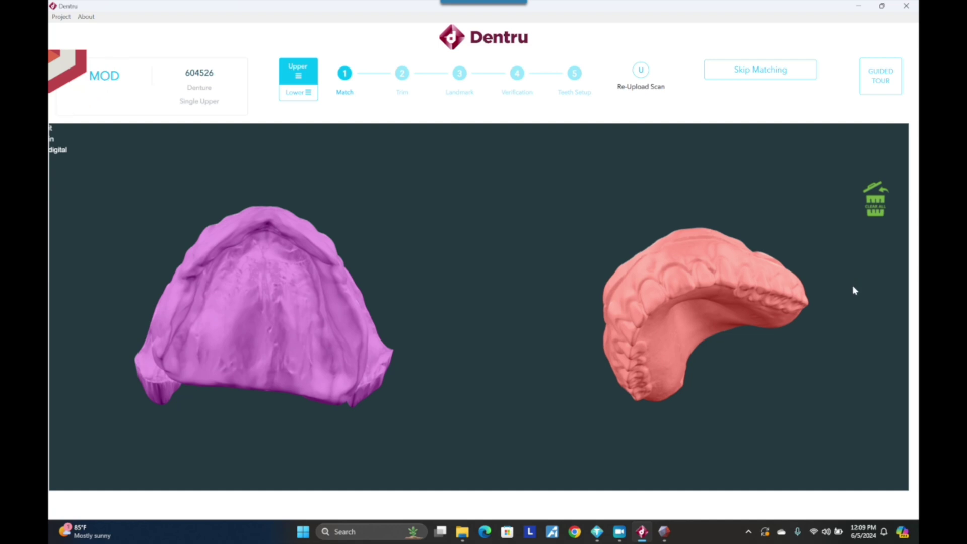
drag(272, 300, 500, 343)
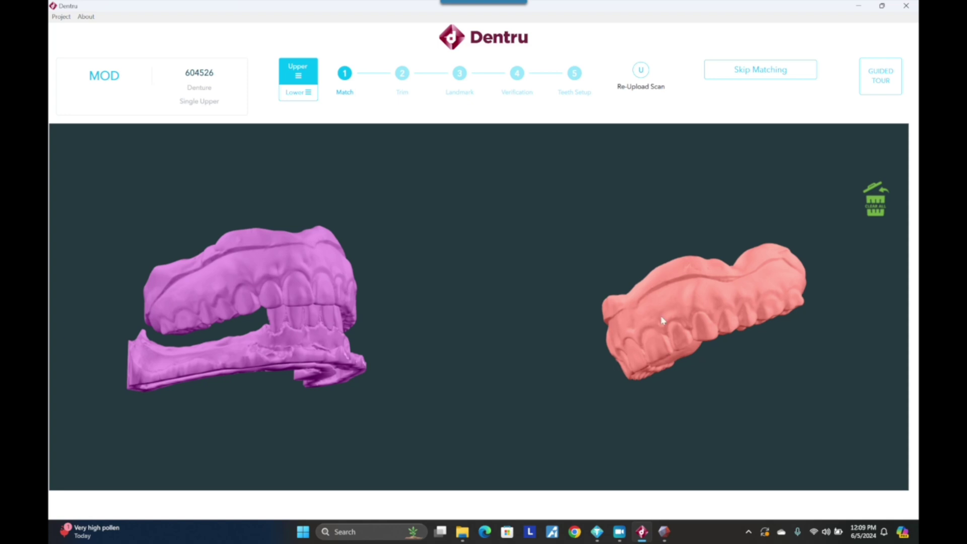
drag(662, 321, 765, 297)
drag(322, 304, 569, 347)
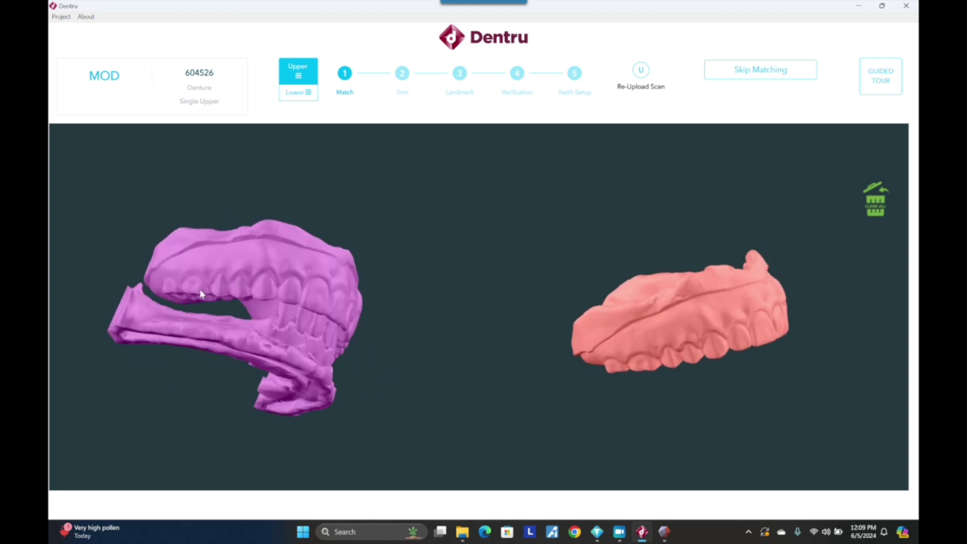
click(653, 369)
Step: Place the second and third matching points on both upper scans to complete upper matching
drag(441, 403, 594, 429)
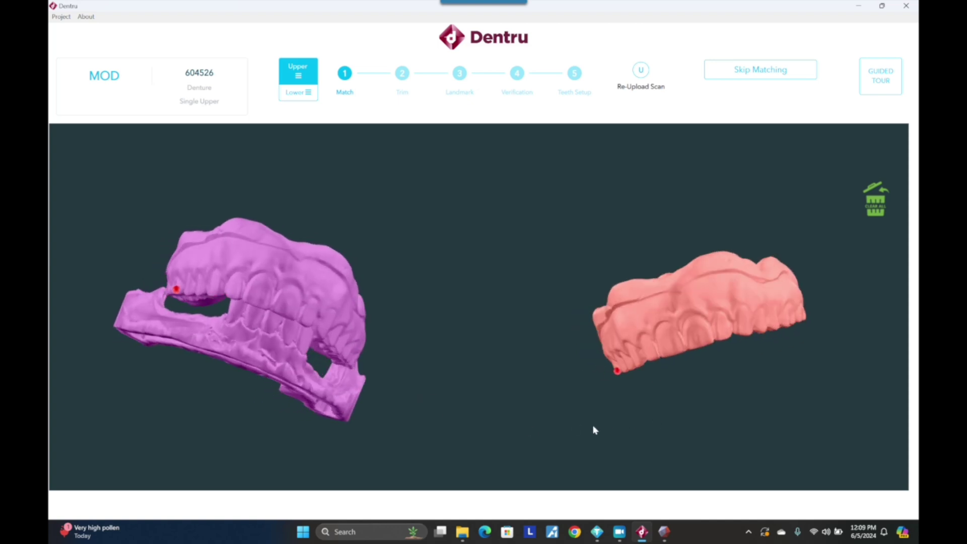
click(292, 313)
drag(694, 398, 647, 407)
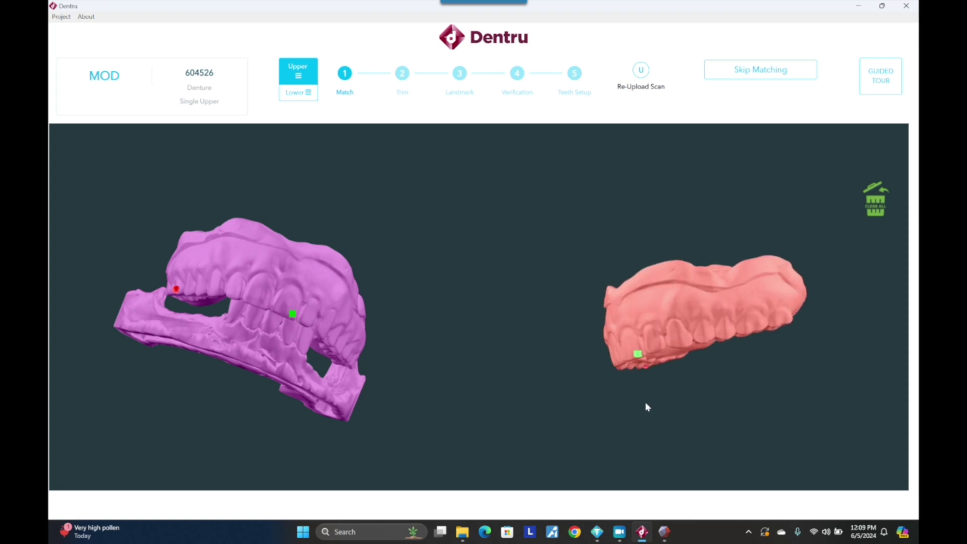
drag(430, 397, 310, 344)
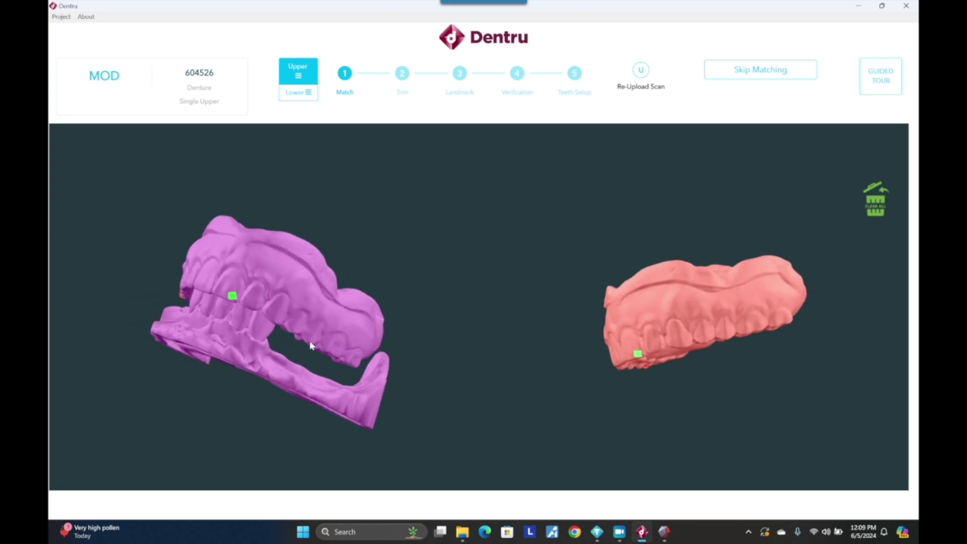
click(328, 348)
click(745, 328)
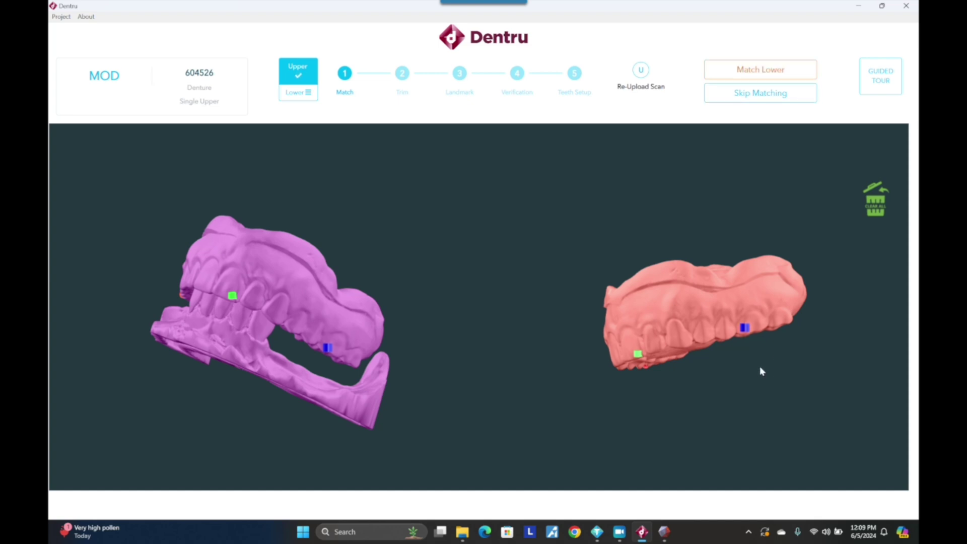
drag(424, 241, 466, 286)
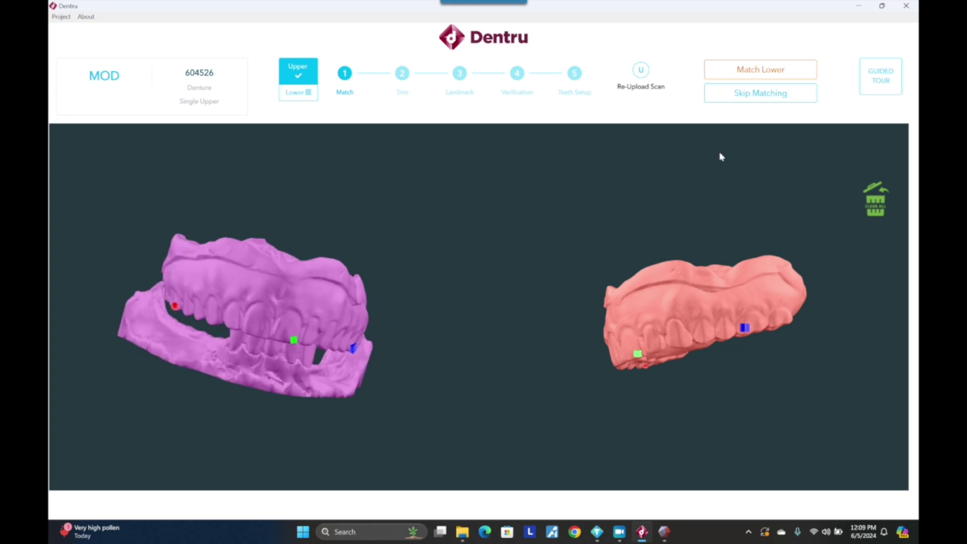
drag(727, 210, 765, 218)
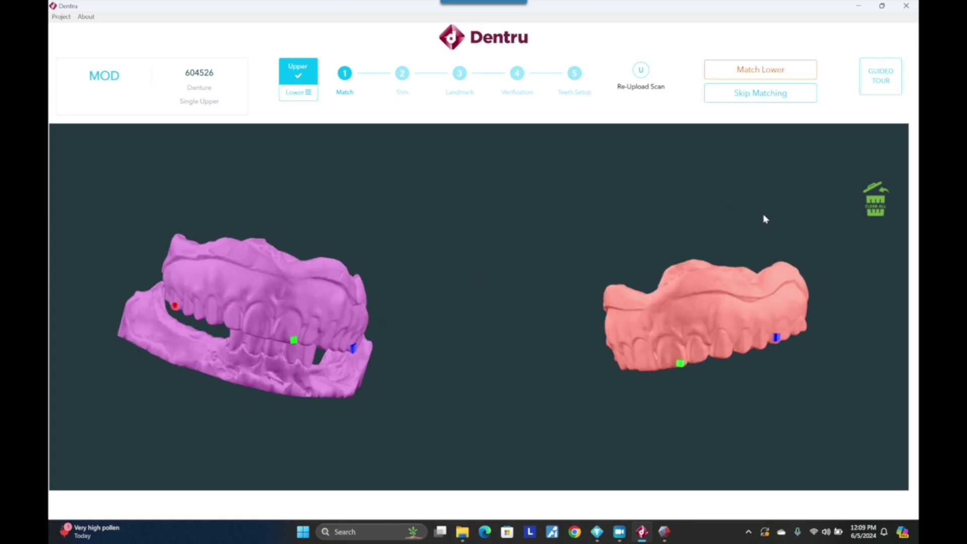
Step: Mark green and blue point pairs on both lower scans and save for verification
click(781, 71)
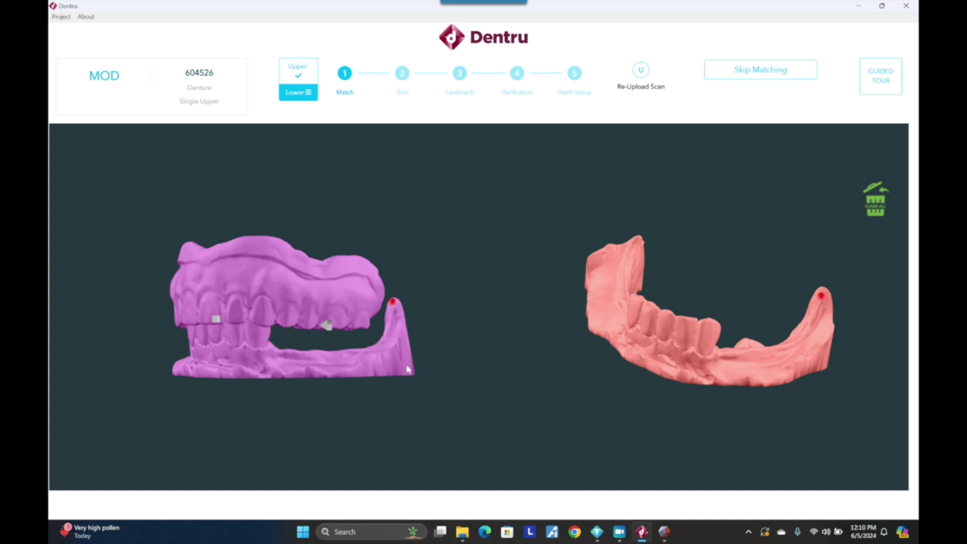
click(706, 355)
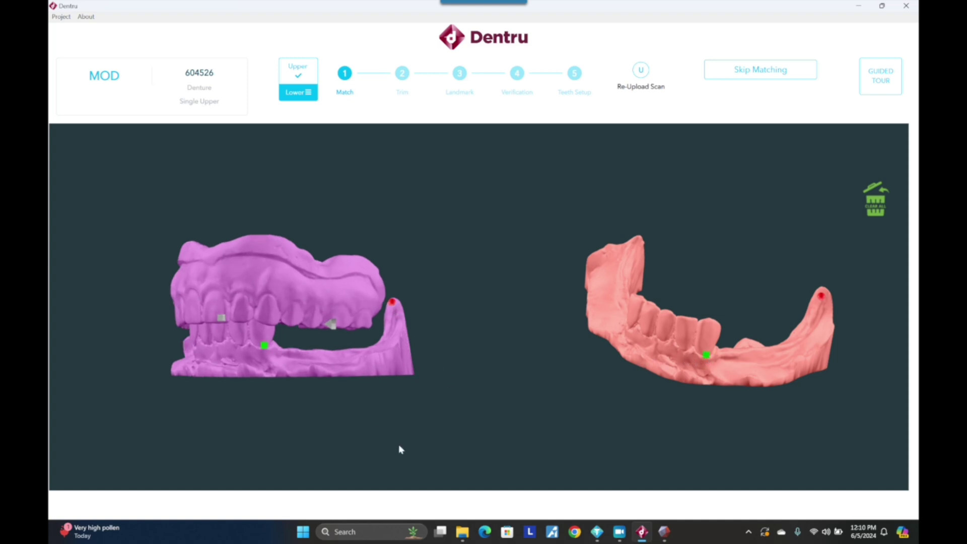
drag(614, 421, 639, 402)
drag(250, 323, 235, 392)
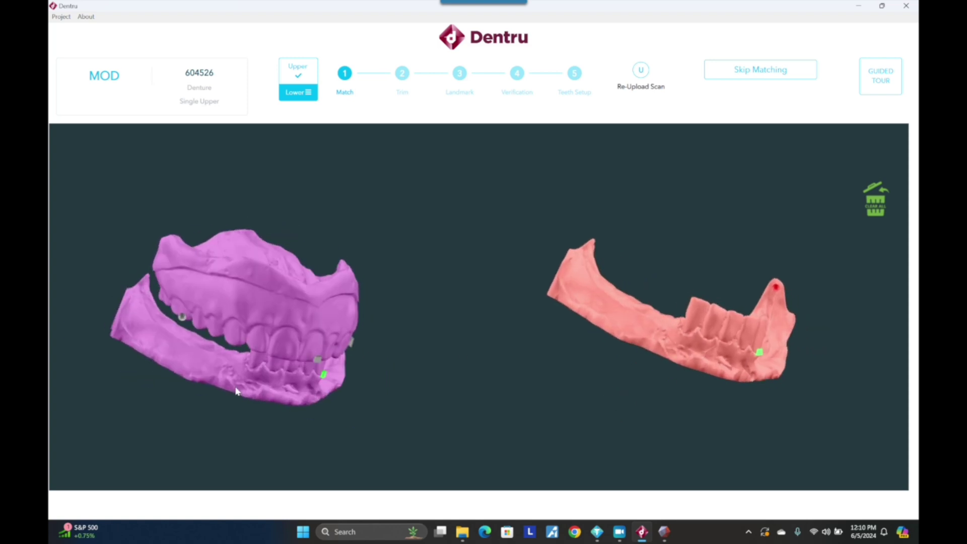
click(146, 280)
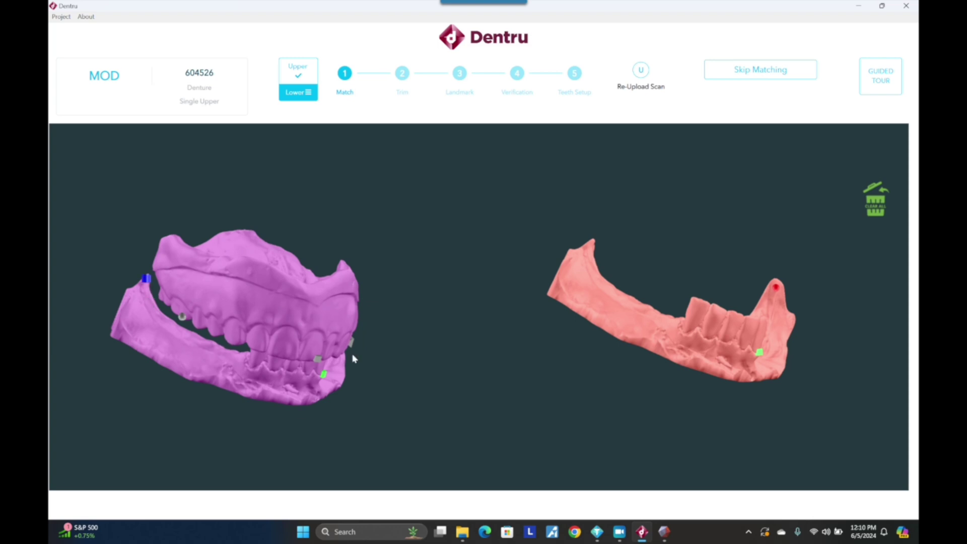
click(593, 243)
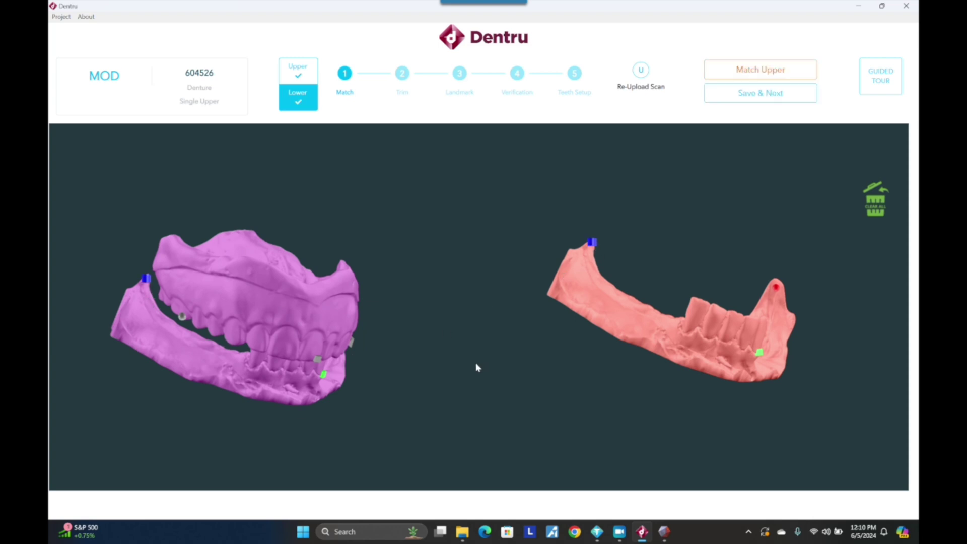
click(754, 96)
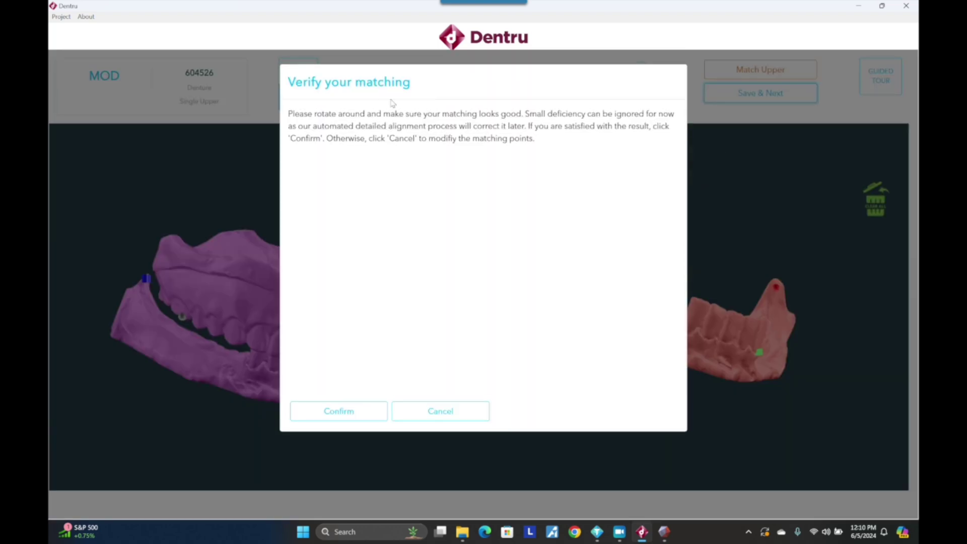
Step: Inspect the matched jaw preview from palate and side views, then confirm the matching
drag(492, 203, 542, 246)
drag(567, 170, 547, 184)
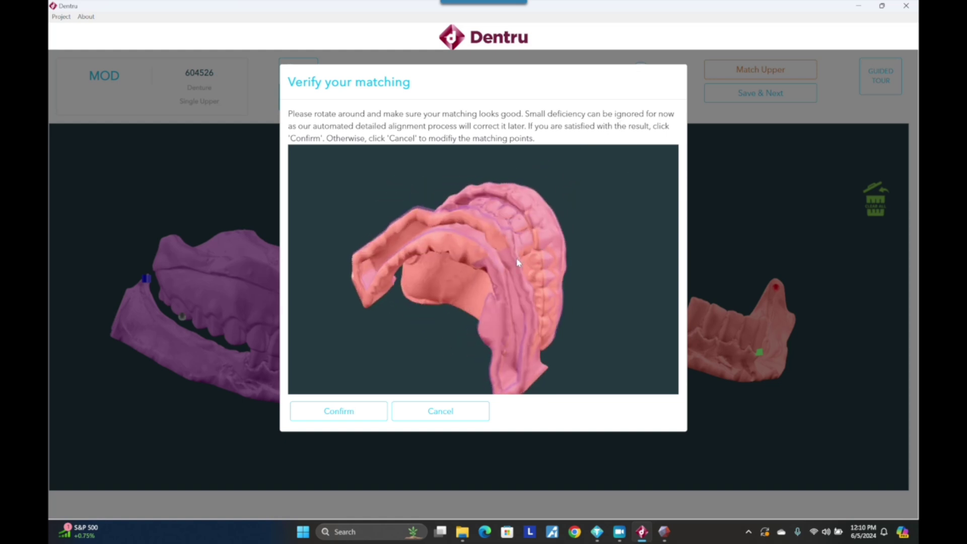
drag(534, 247, 566, 408)
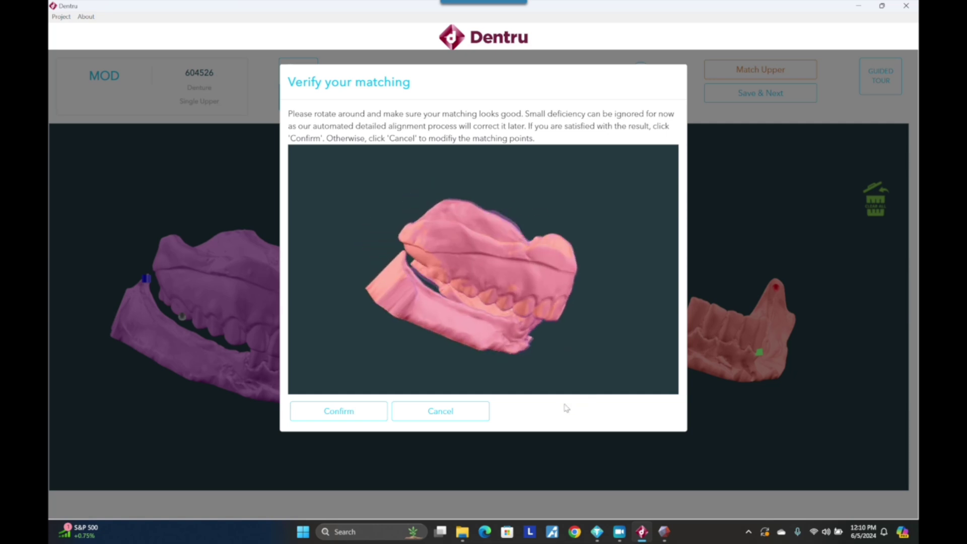
click(374, 410)
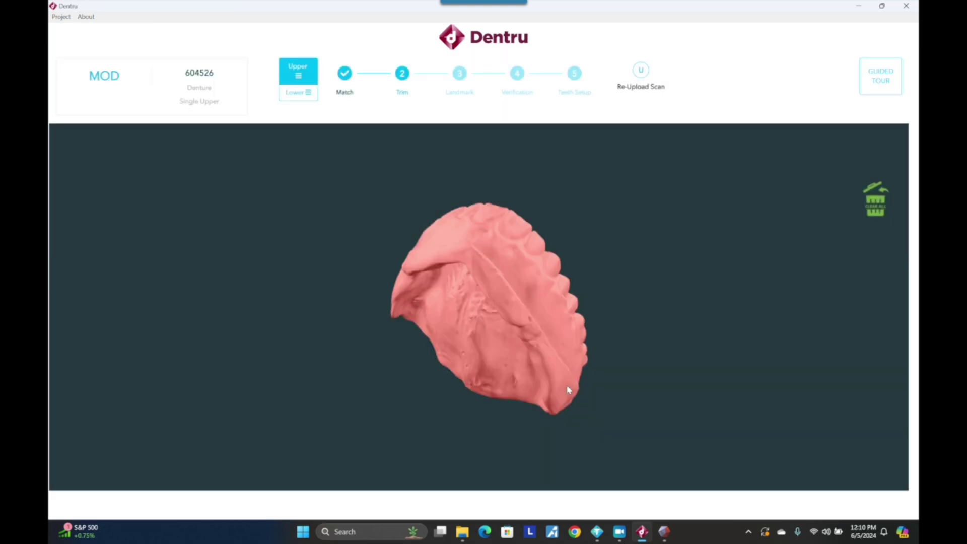
Step: Turn the upper arch palate-up and trace trim points down the left ridge and along the back edge
drag(568, 390, 594, 341)
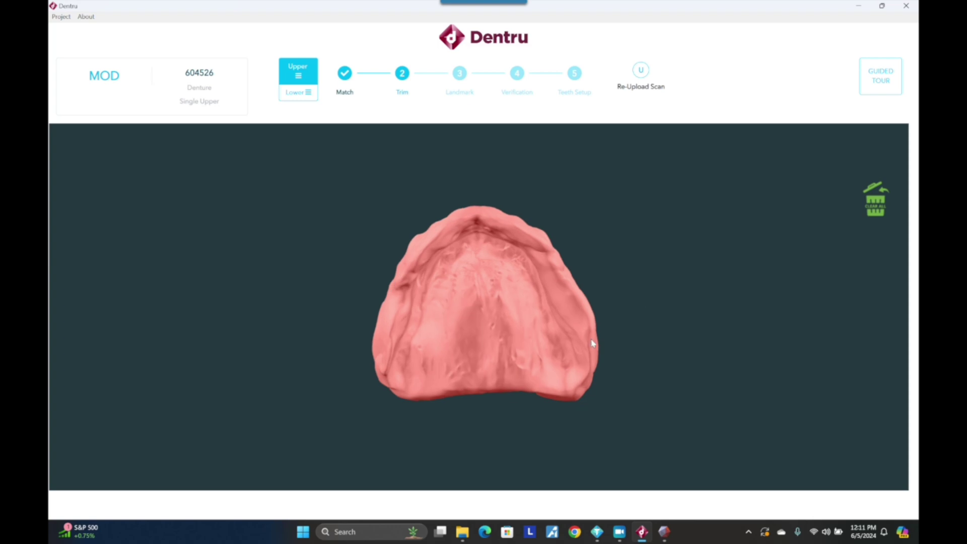
click(400, 296)
click(392, 320)
click(387, 335)
click(383, 364)
click(385, 376)
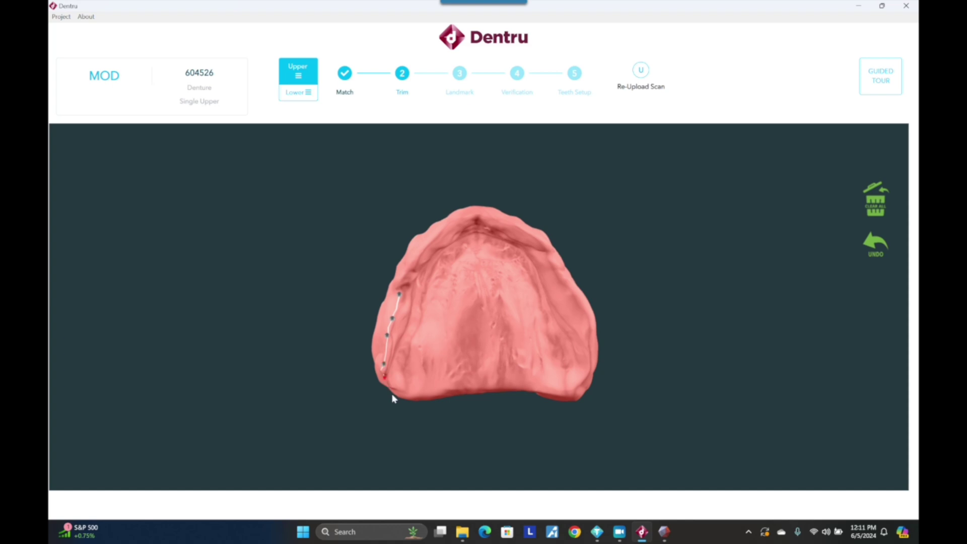
click(398, 385)
click(406, 393)
click(424, 391)
click(443, 387)
click(469, 385)
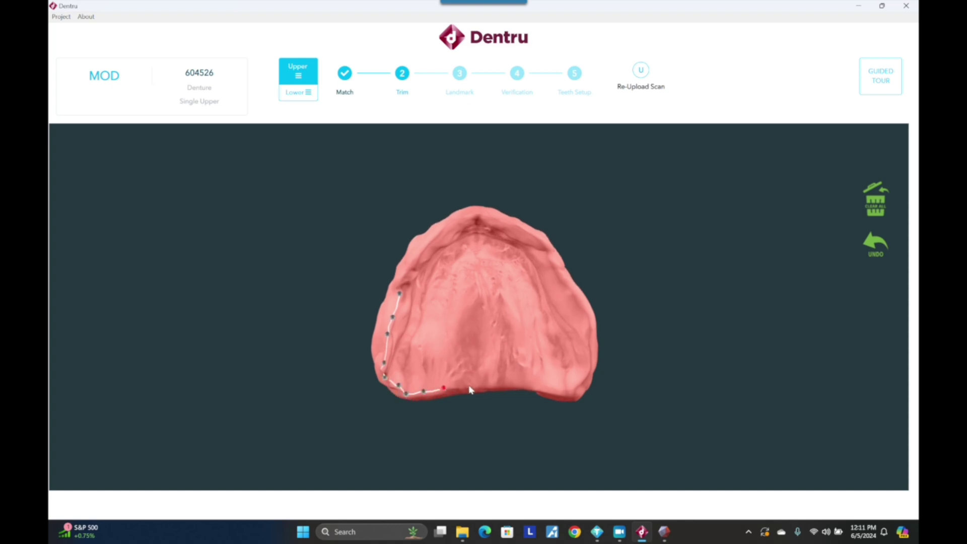
click(502, 383)
click(524, 385)
click(543, 386)
click(564, 392)
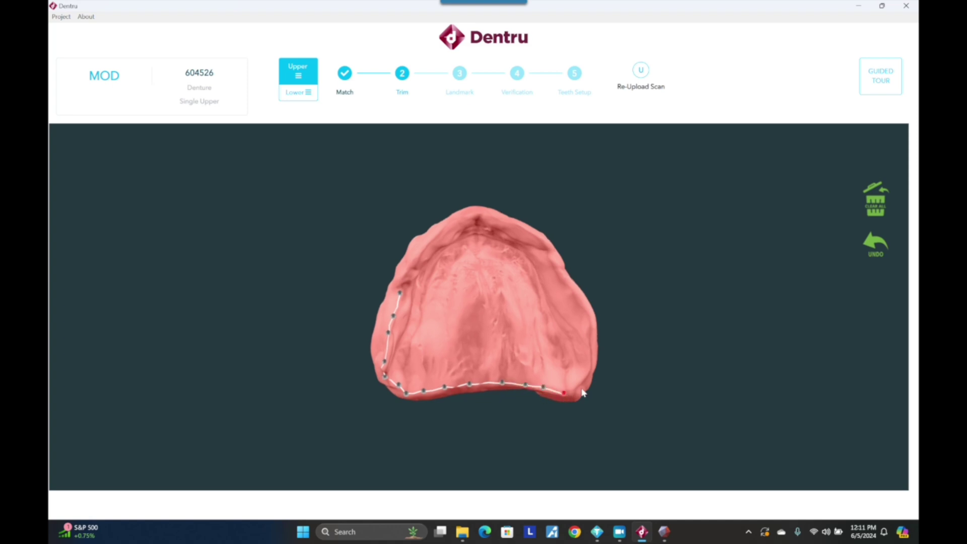
Step: Continue the trim line up the right ridge and across the front, closing the upper outline
click(581, 387)
click(589, 372)
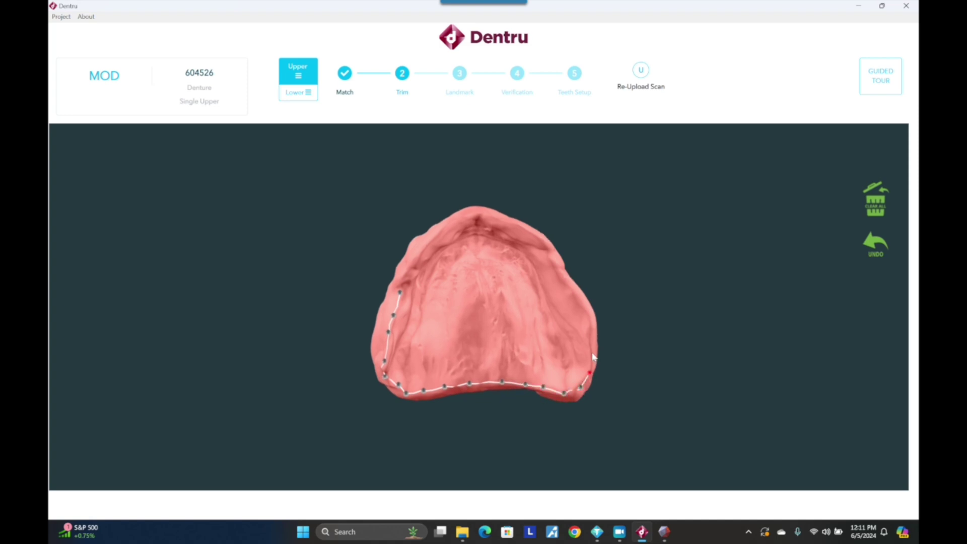
click(591, 352)
click(593, 329)
click(591, 308)
click(576, 292)
click(565, 278)
click(556, 256)
click(549, 243)
click(532, 232)
click(511, 222)
click(498, 213)
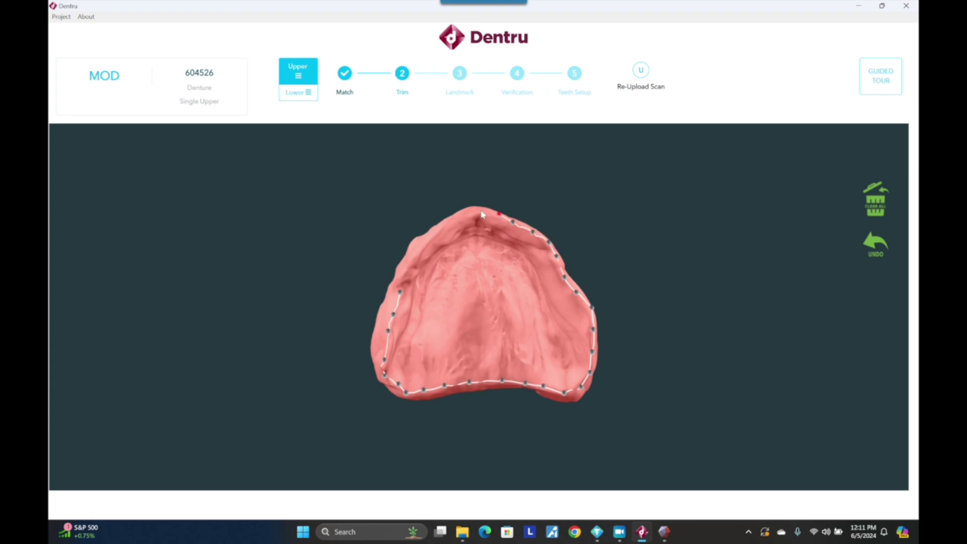
click(481, 209)
click(459, 212)
click(433, 237)
click(422, 245)
click(405, 271)
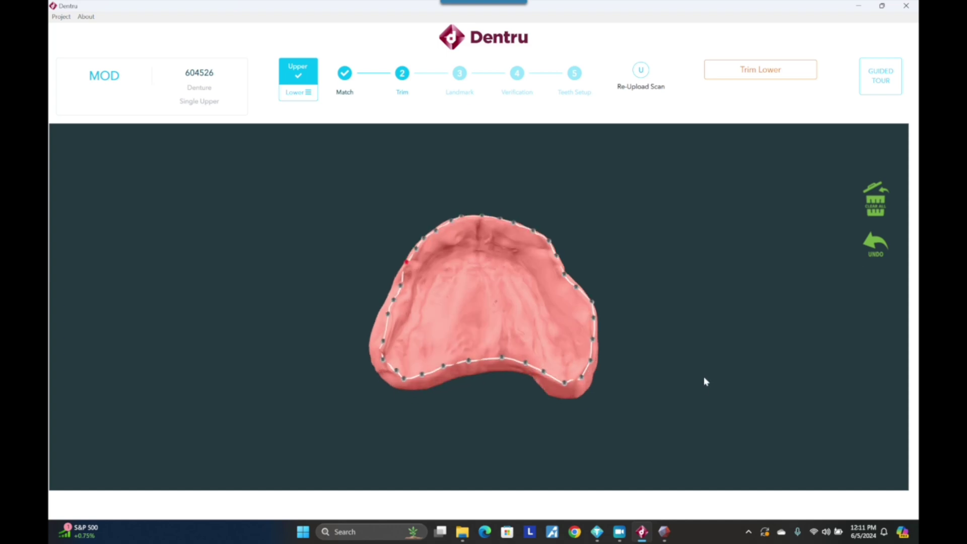
click(739, 70)
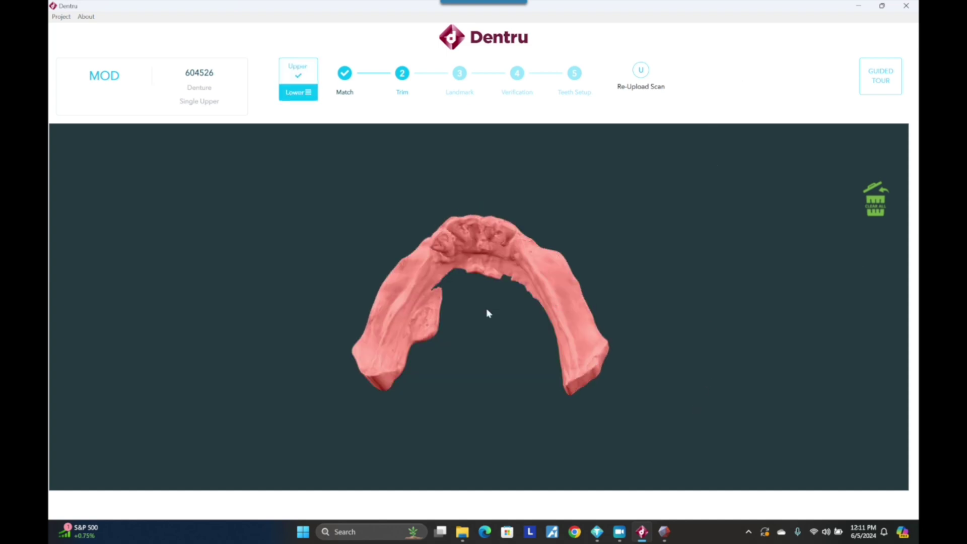
Step: Trace trim points on the lower jaw from its left end along the left arm and across the front
click(361, 345)
click(364, 362)
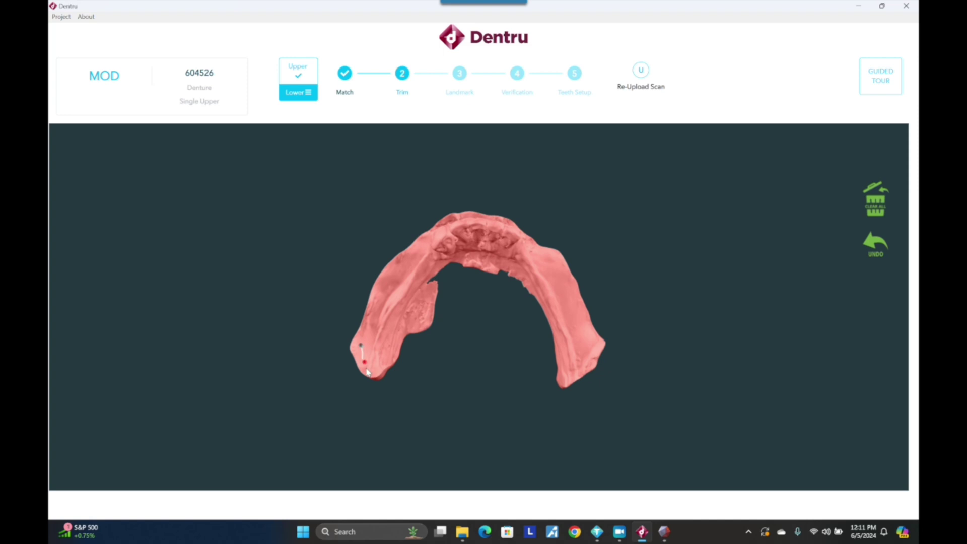
drag(406, 302, 360, 377)
click(384, 353)
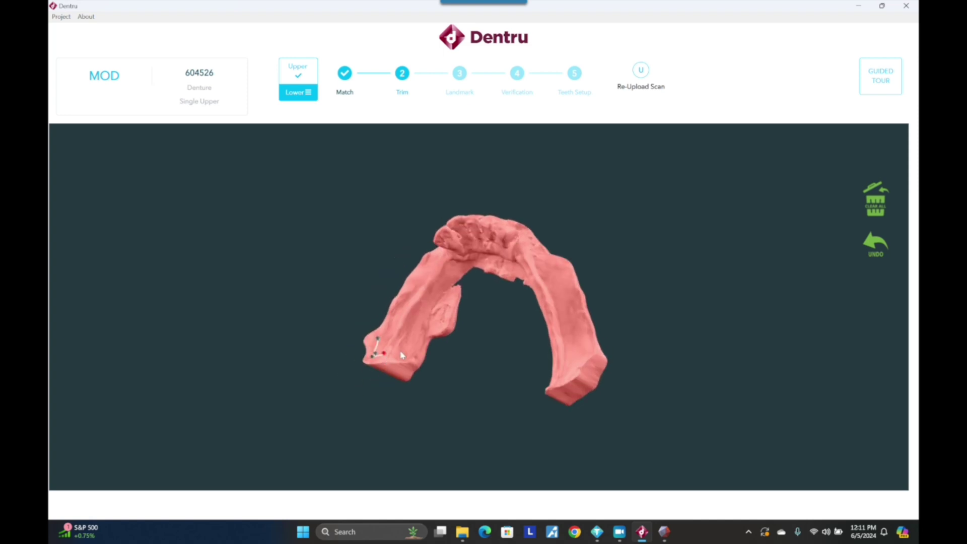
click(401, 349)
click(410, 324)
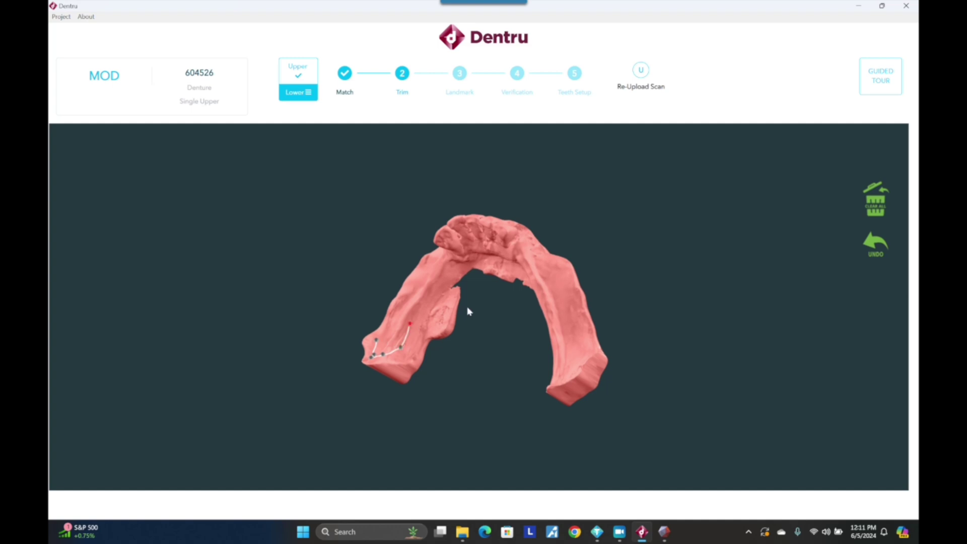
drag(468, 308, 423, 315)
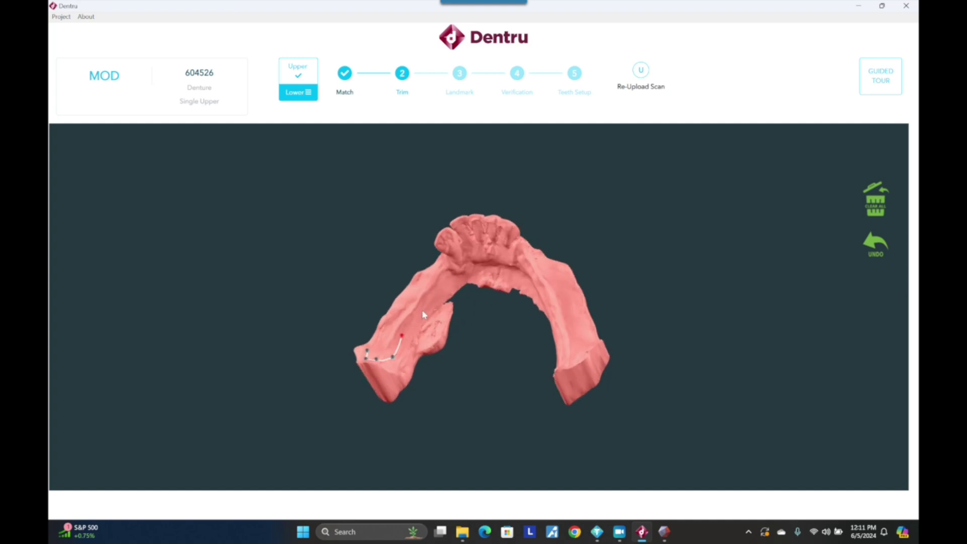
click(443, 288)
drag(459, 277, 497, 279)
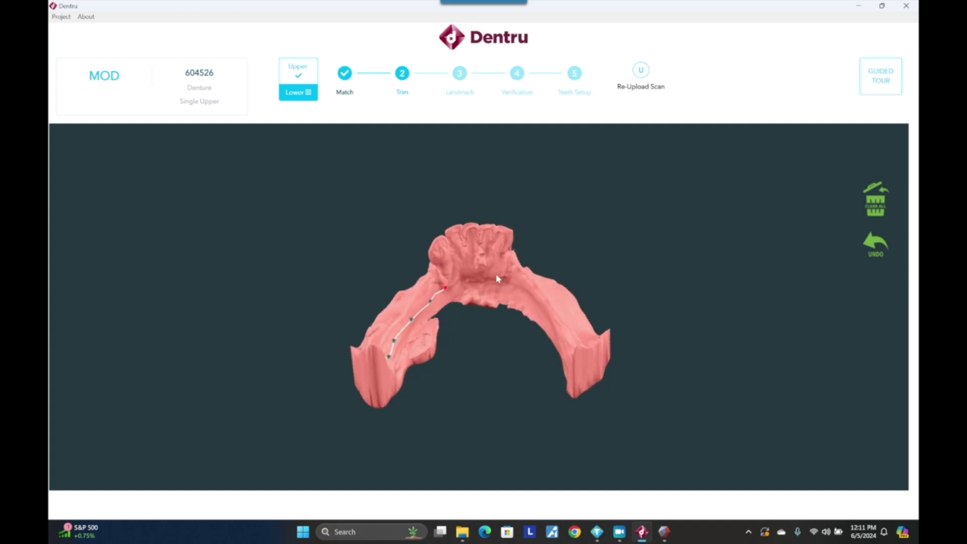
click(485, 278)
click(461, 282)
click(482, 277)
click(499, 285)
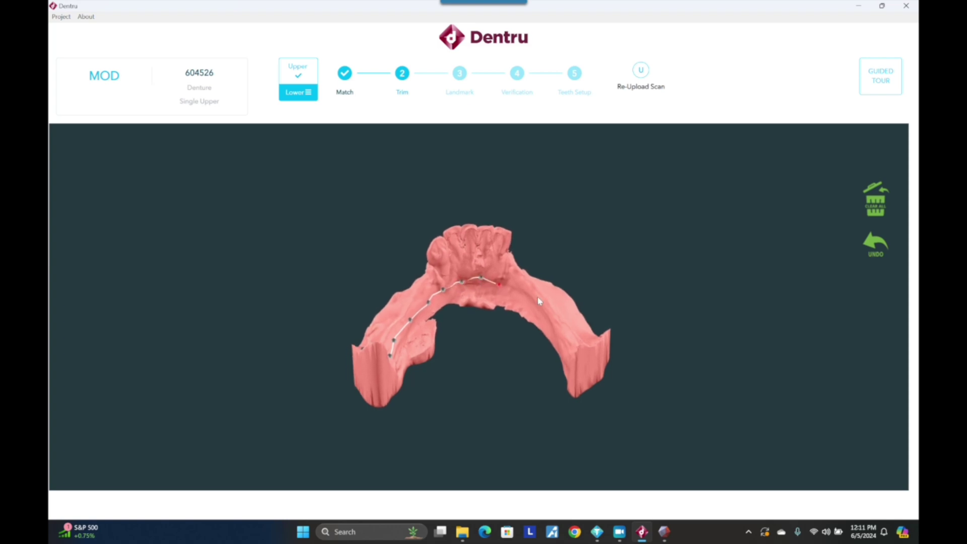
Step: Continue the lower trim line down the right arm, back along the outer edge, and close it
drag(538, 300, 540, 303)
click(519, 303)
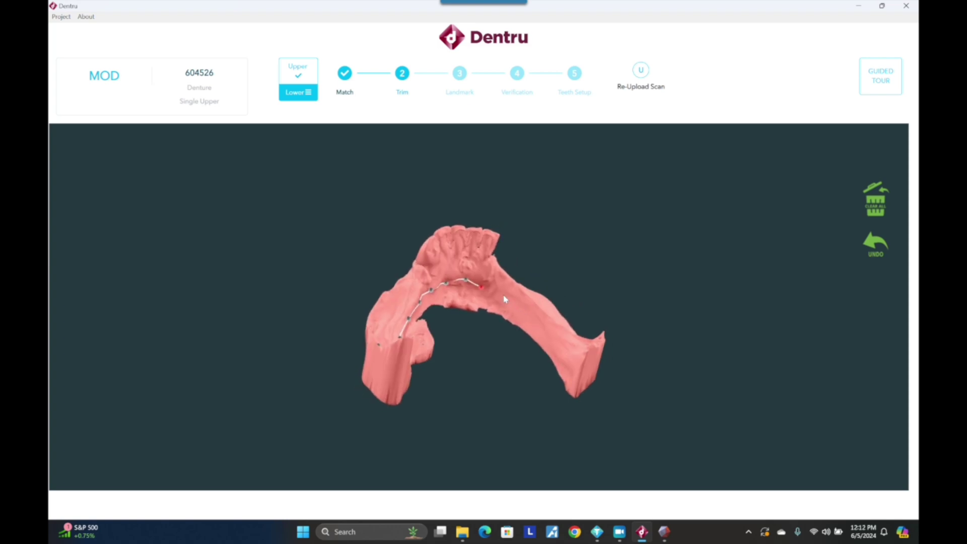
click(504, 296)
click(518, 309)
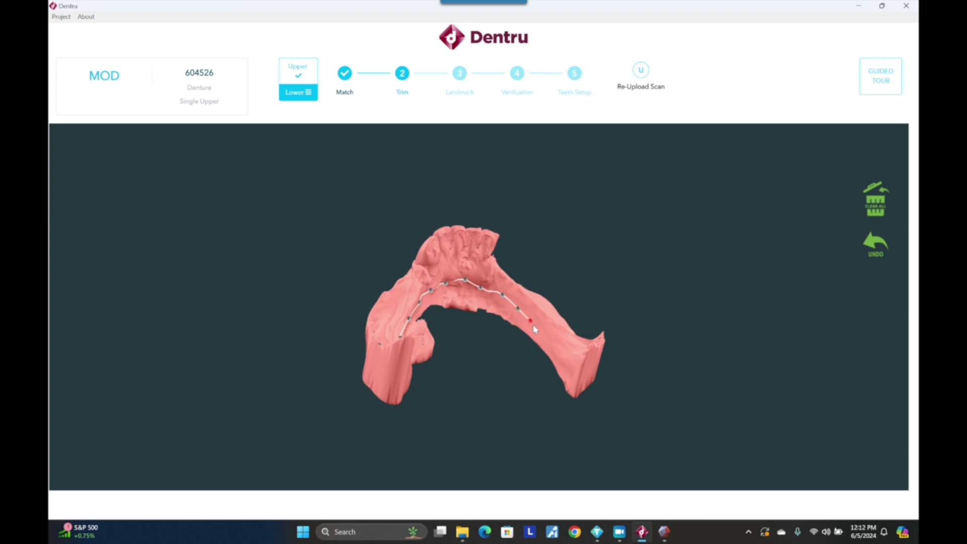
click(541, 332)
click(551, 349)
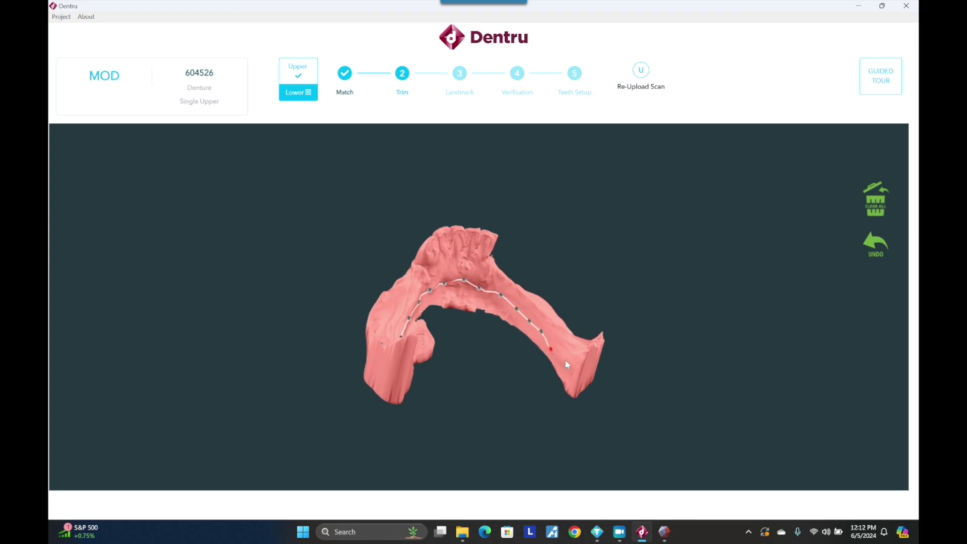
drag(566, 364, 574, 344)
click(562, 343)
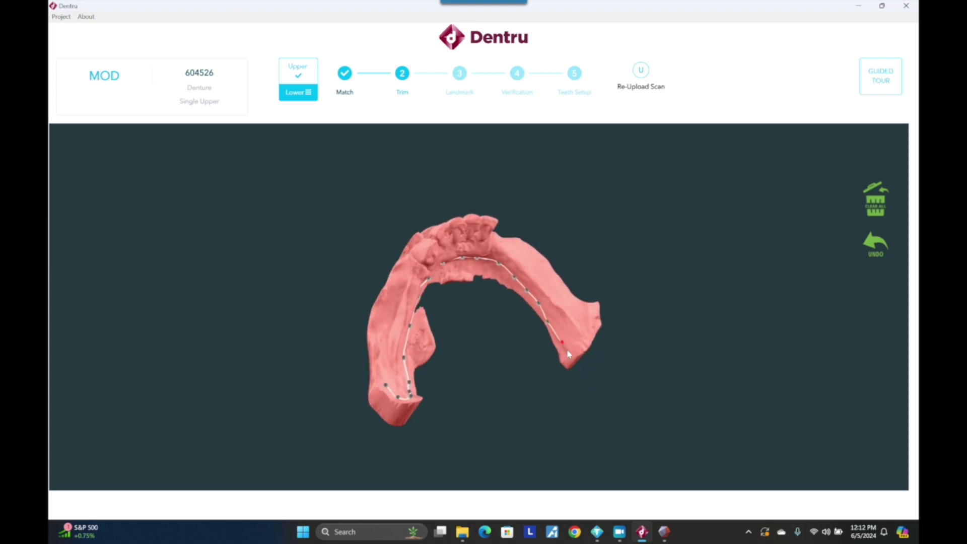
click(574, 347)
click(584, 338)
drag(585, 342, 569, 356)
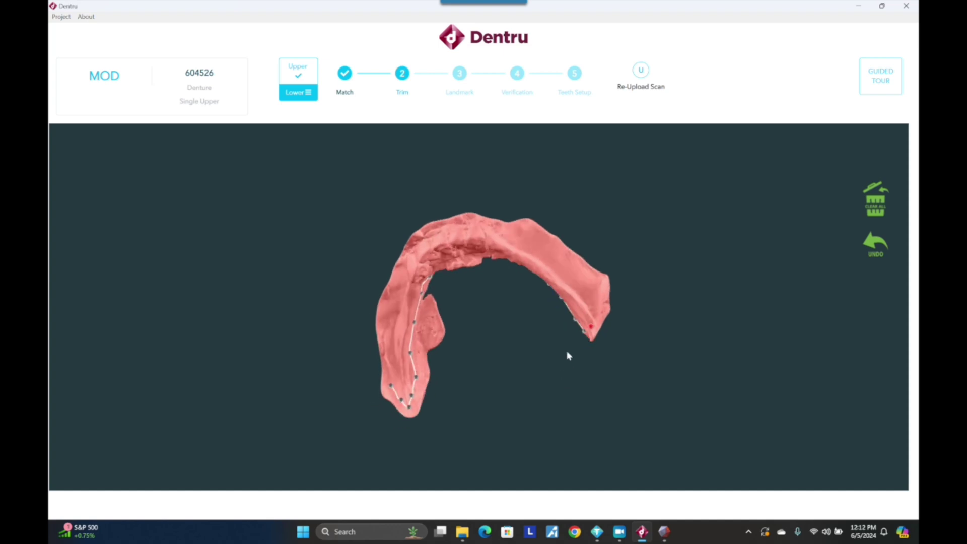
click(589, 302)
click(571, 280)
click(535, 249)
drag(511, 243, 423, 265)
click(494, 247)
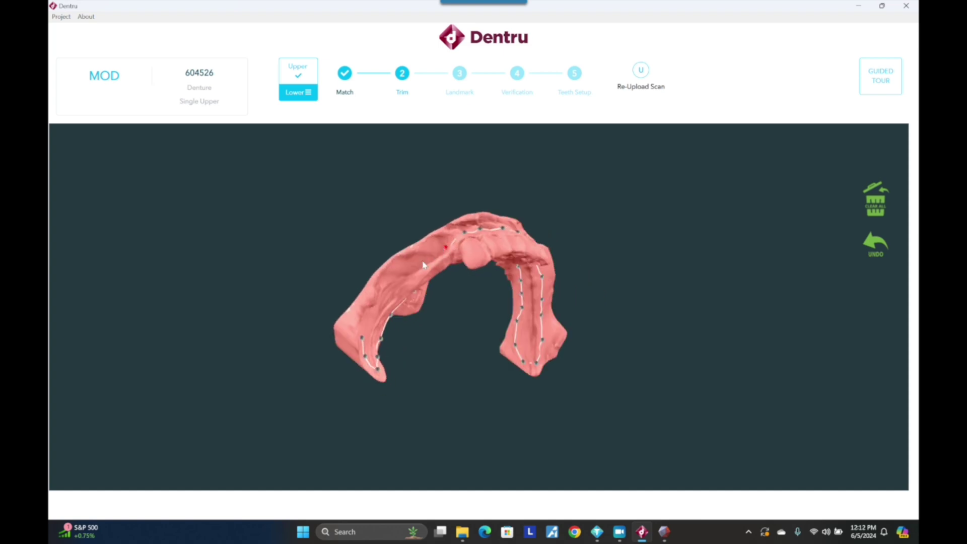
drag(385, 298, 370, 313)
click(367, 308)
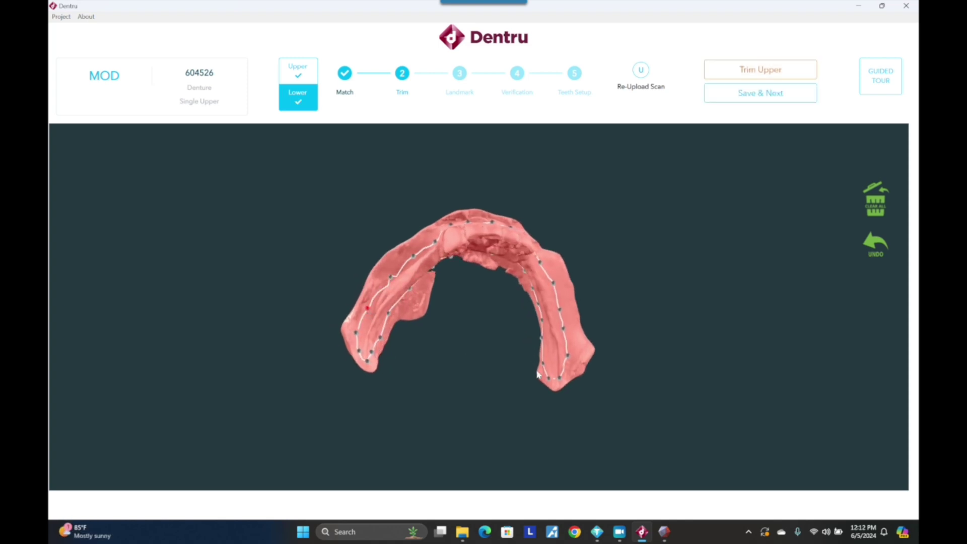
Step: Save both trims and confirm them in the Verify your trim dialog
click(777, 97)
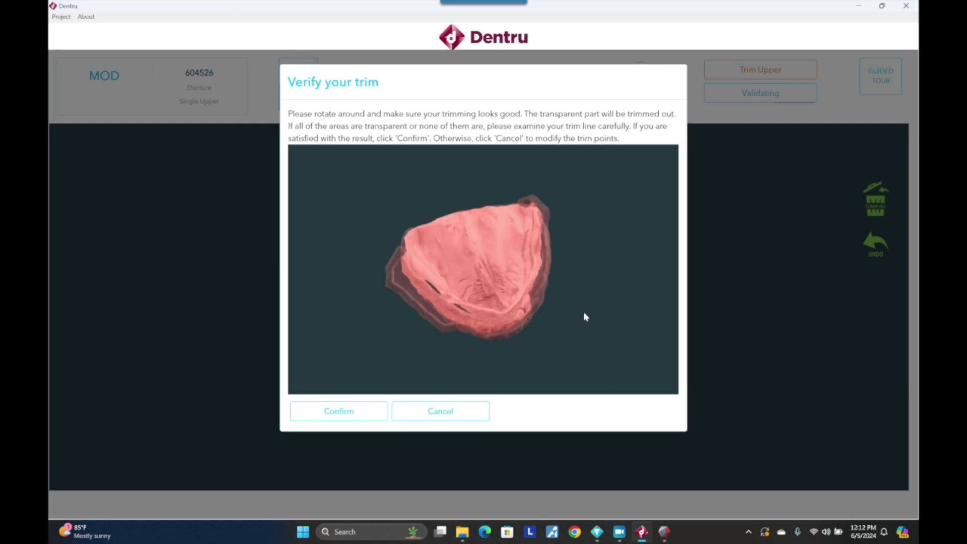
click(339, 411)
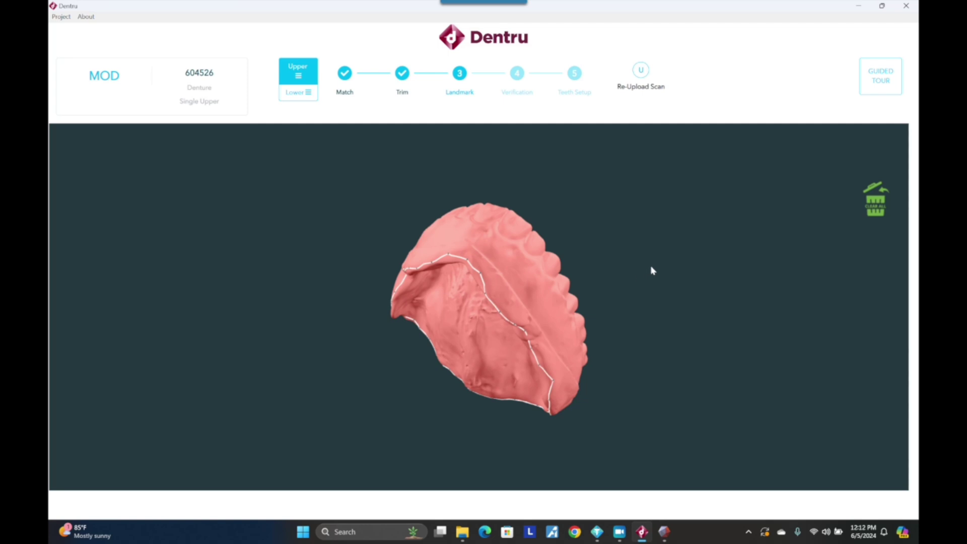
Step: Turn the upper arch to show the palate and place its final landmark
drag(636, 317, 773, 177)
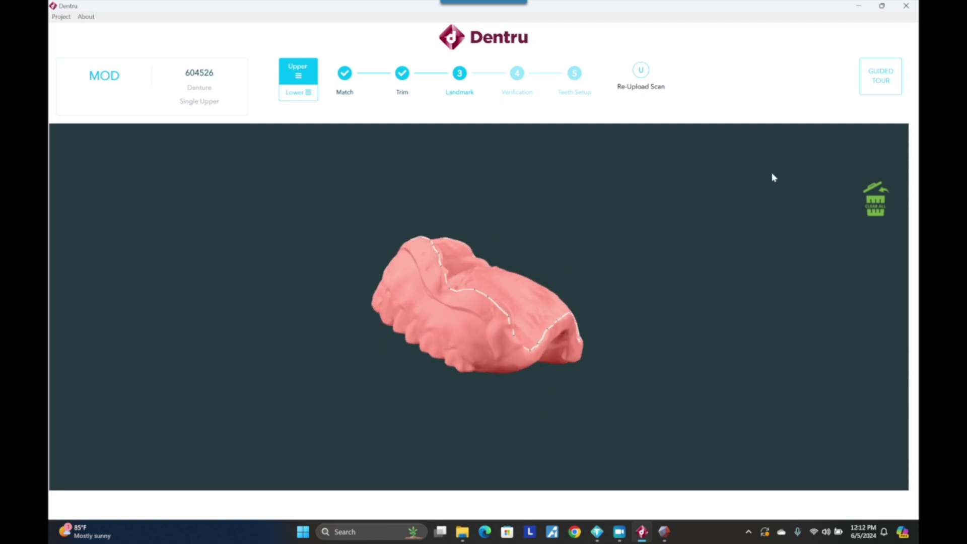
drag(632, 358, 527, 467)
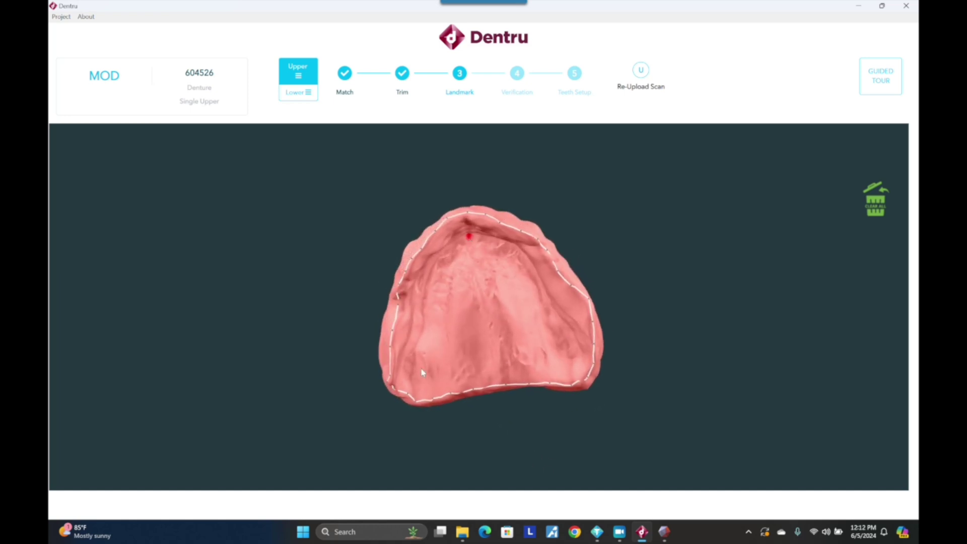
click(570, 368)
Step: Mark the left and right landmark points on the lower arch
click(782, 85)
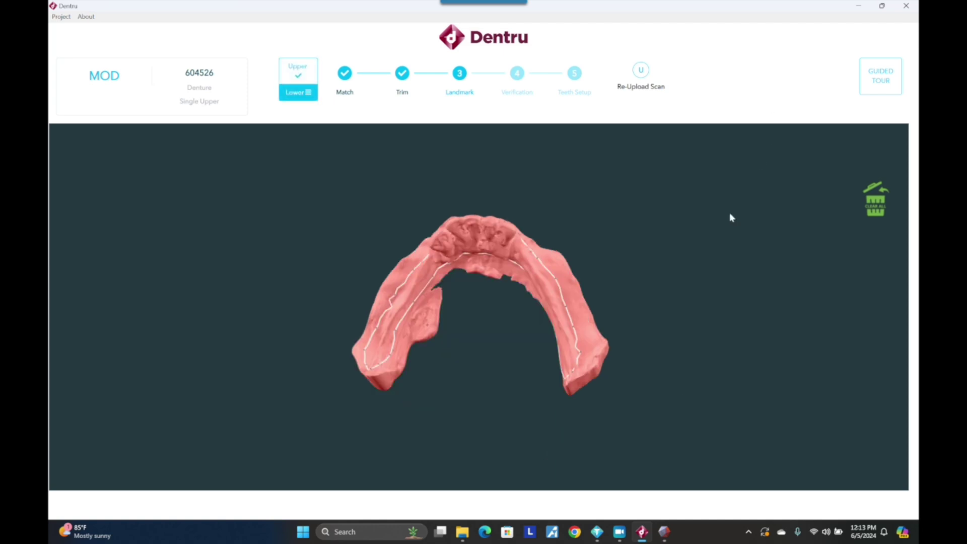
click(373, 355)
click(570, 358)
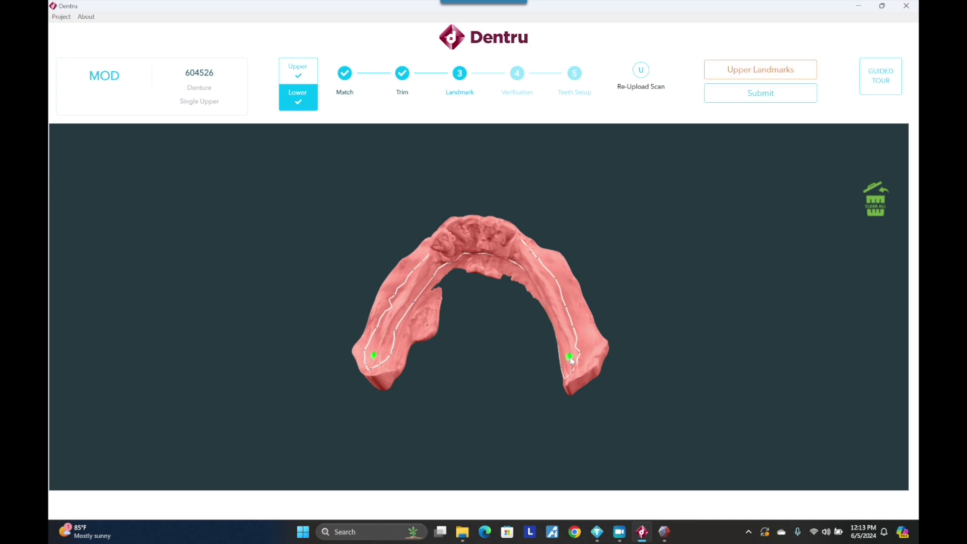
Step: Submit the landmarks and confirm the default Regular, Dentca Byte, Universal, Standard teeth setup
click(794, 100)
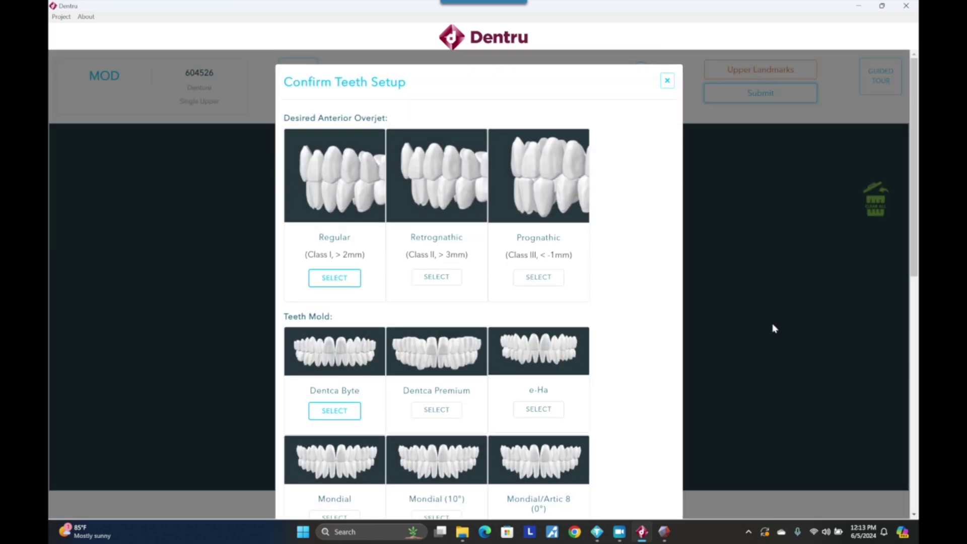
scroll(547, 279, down, 5)
scroll(581, 342, down, 3)
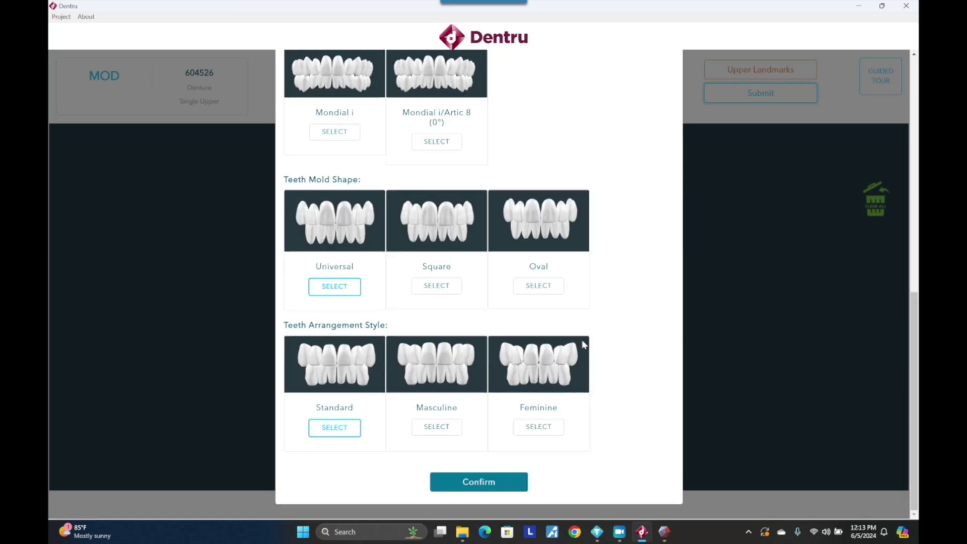
click(493, 482)
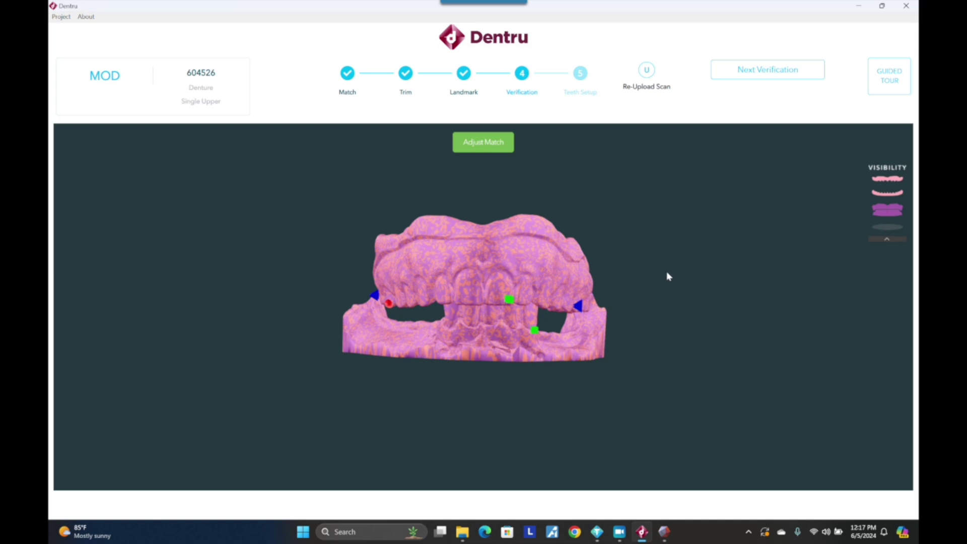
Step: Inspect the scan match and the trim, advancing to the occlusal plane check
drag(668, 276, 634, 277)
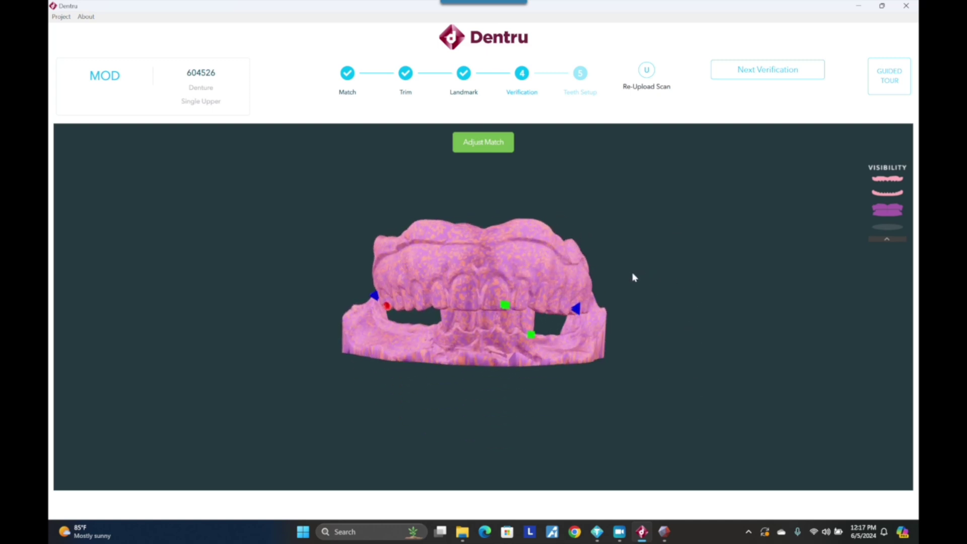
click(792, 75)
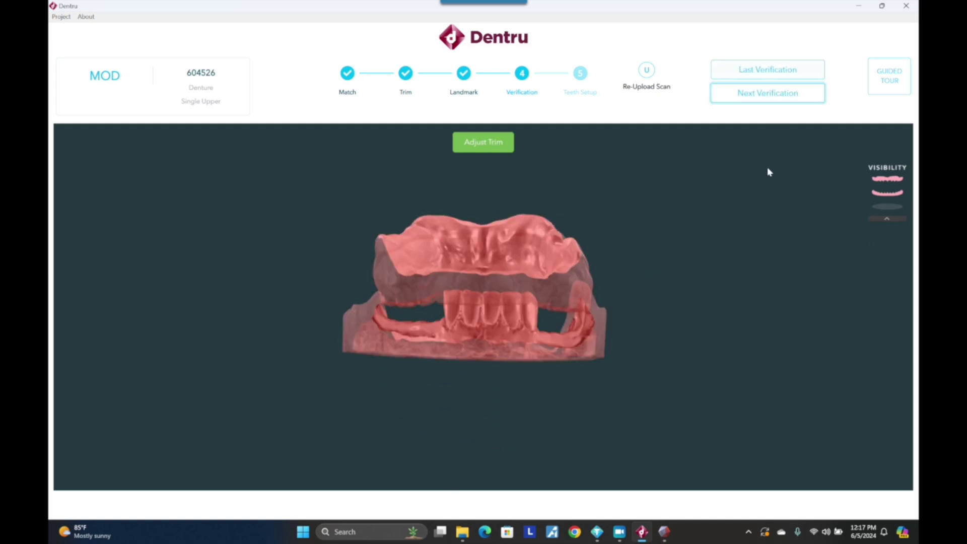
click(771, 93)
drag(618, 214, 535, 210)
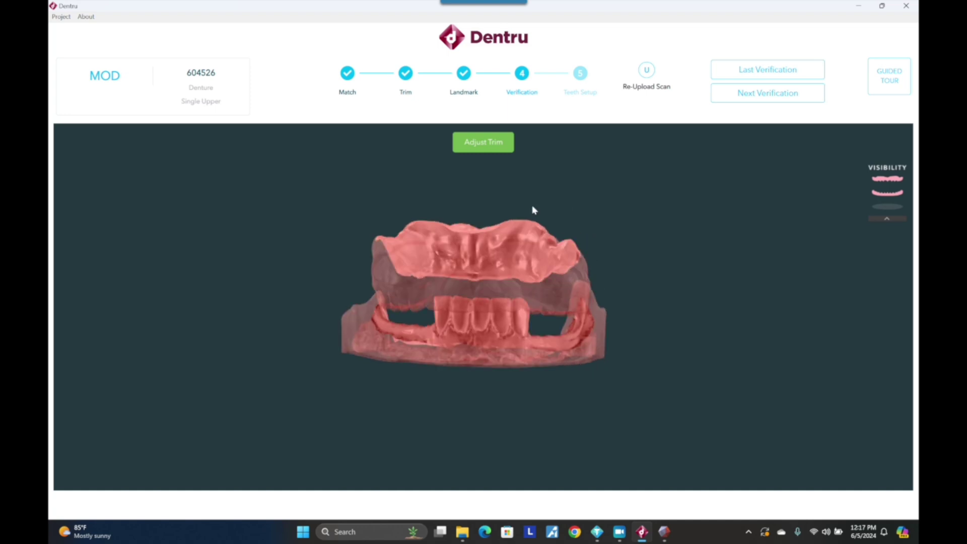
click(760, 92)
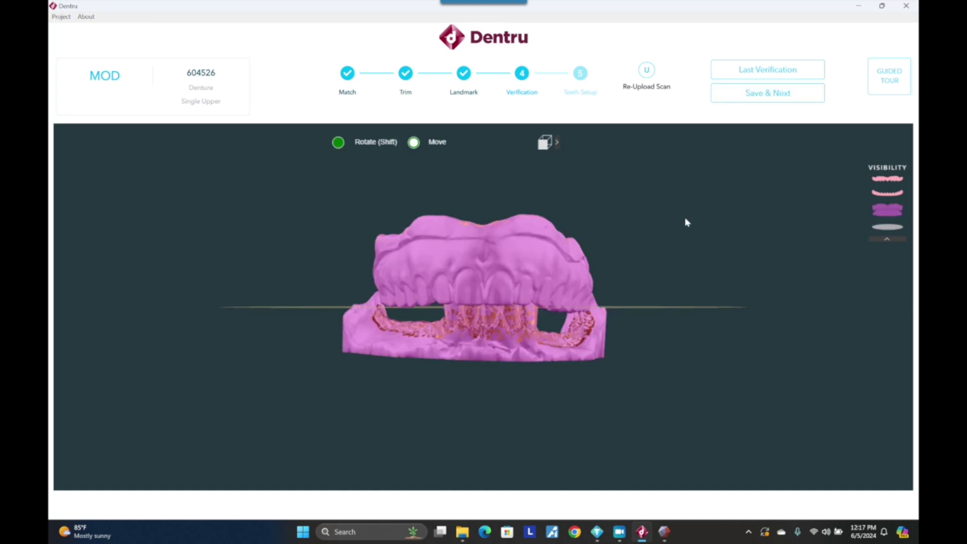
Step: Inspect the occlusal plane fit from several angles, then save and proceed to teeth sizing
drag(684, 222, 676, 263)
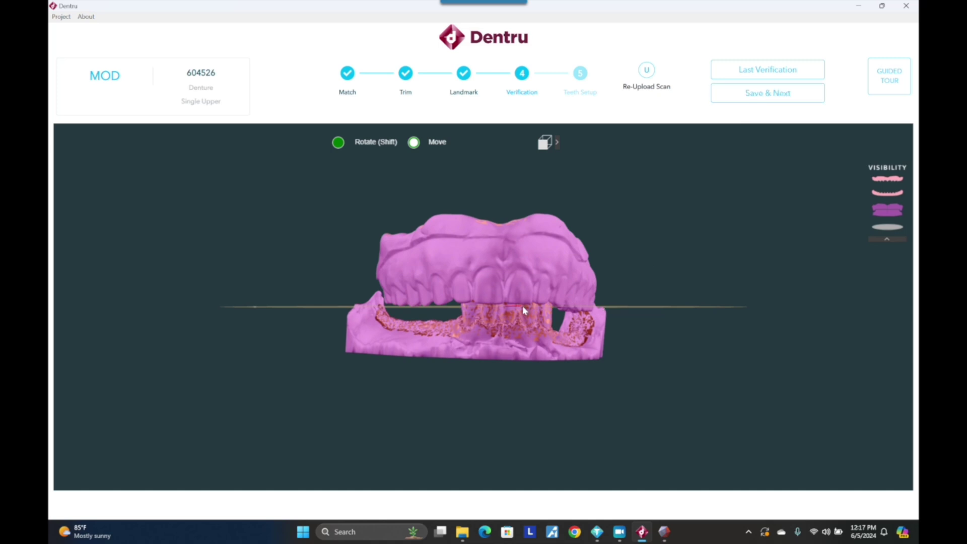
drag(693, 267, 727, 251)
click(549, 315)
drag(636, 289, 602, 328)
scroll(499, 352, up, 5)
drag(500, 391, 500, 425)
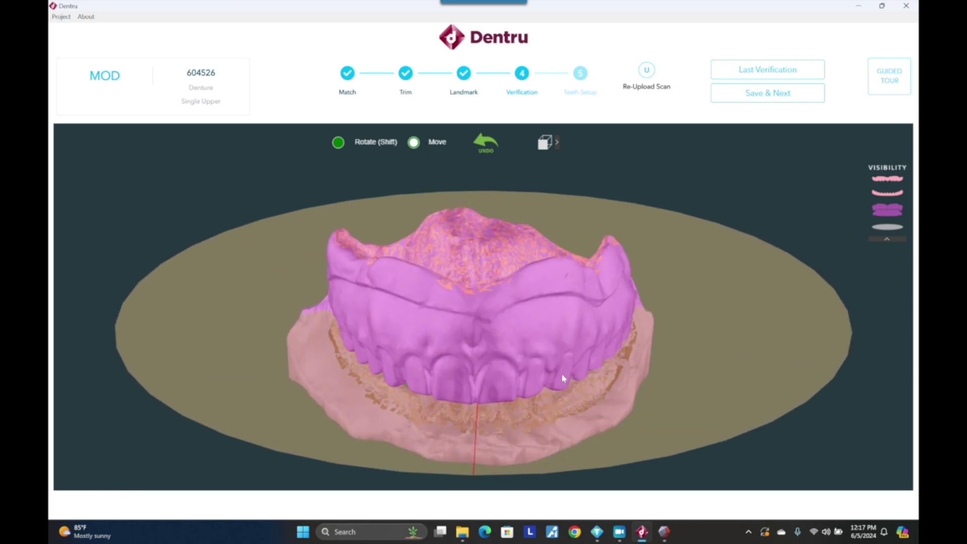
drag(593, 438, 725, 337)
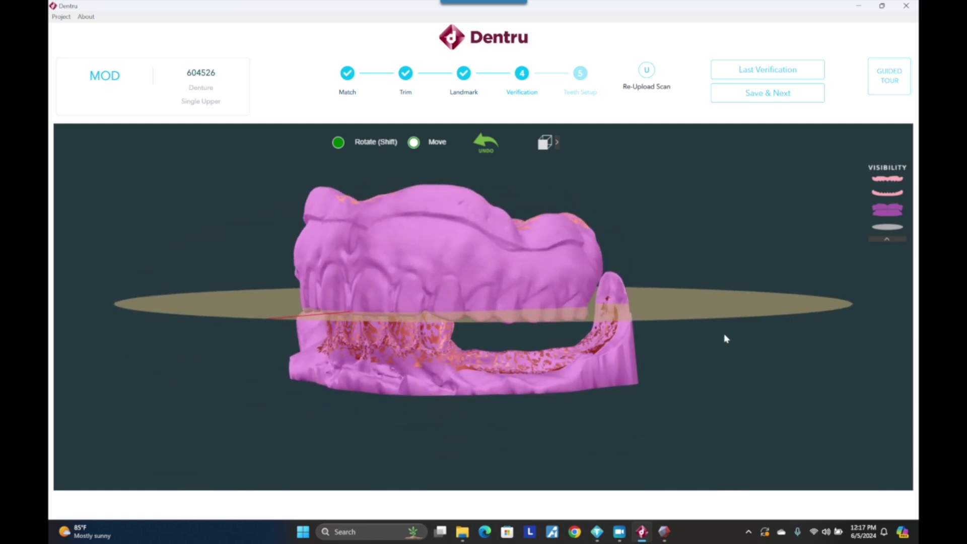
click(799, 100)
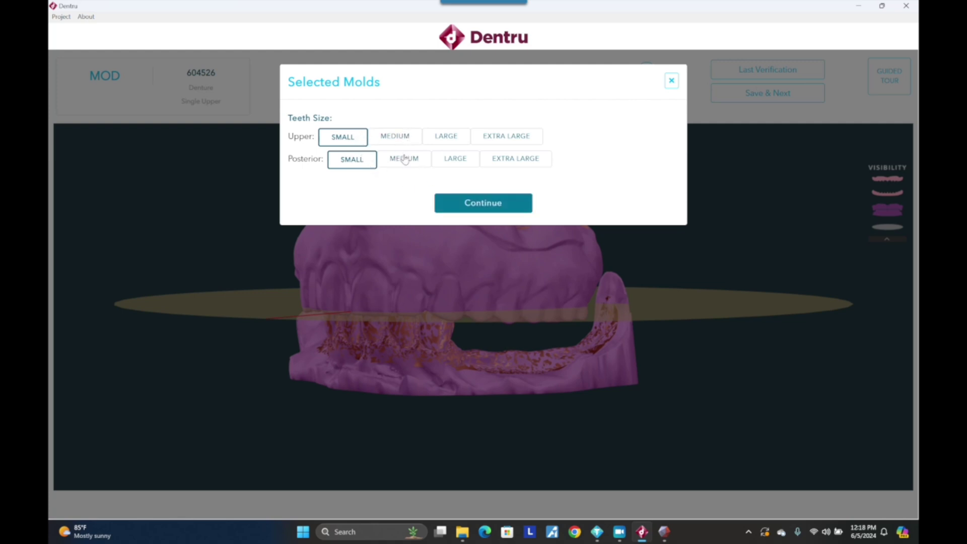
Step: Keep Upper and Posterior teeth sizes at SMALL and continue to Teeth Setup
click(477, 207)
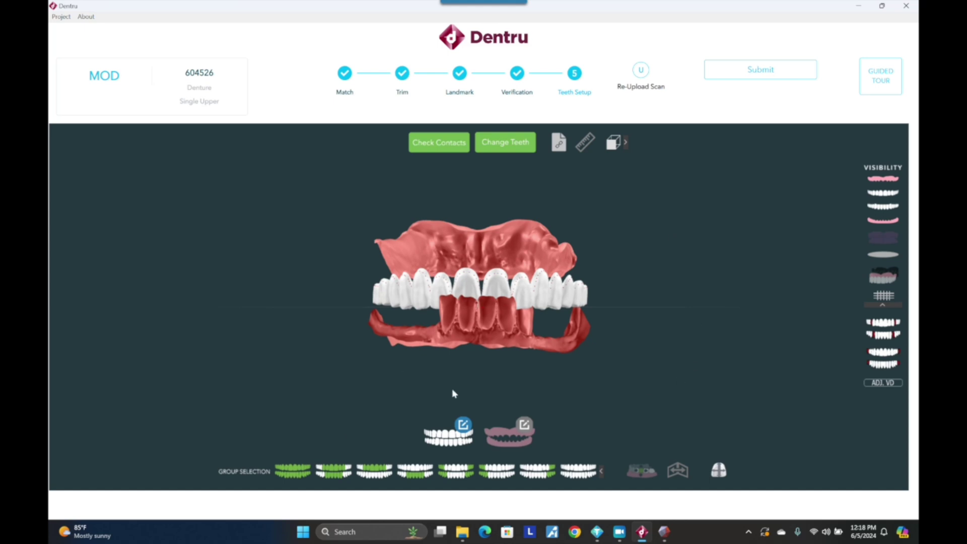
Step: Try the front and other tooth-group thumbnails, ending with all upper teeth selected as one group
drag(452, 392, 579, 392)
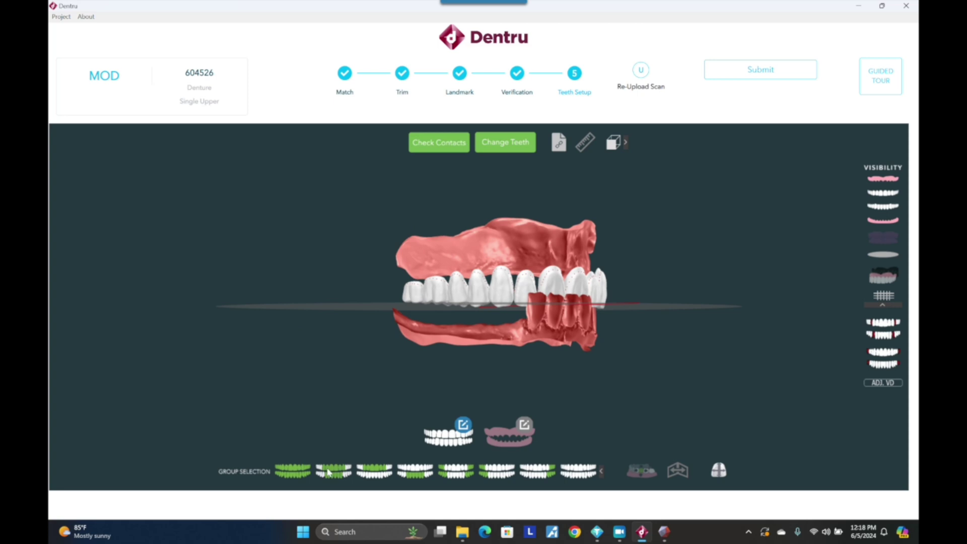
click(327, 471)
drag(657, 367, 563, 404)
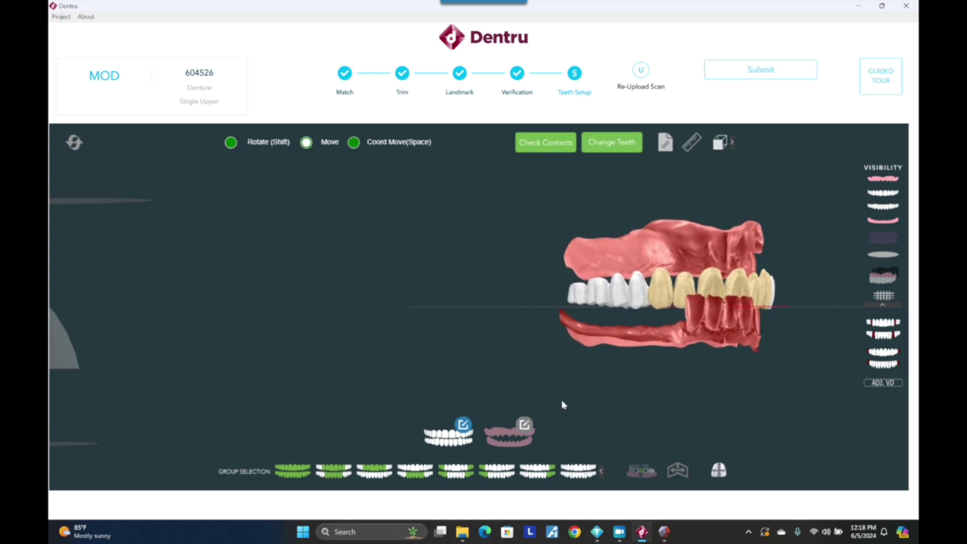
click(295, 476)
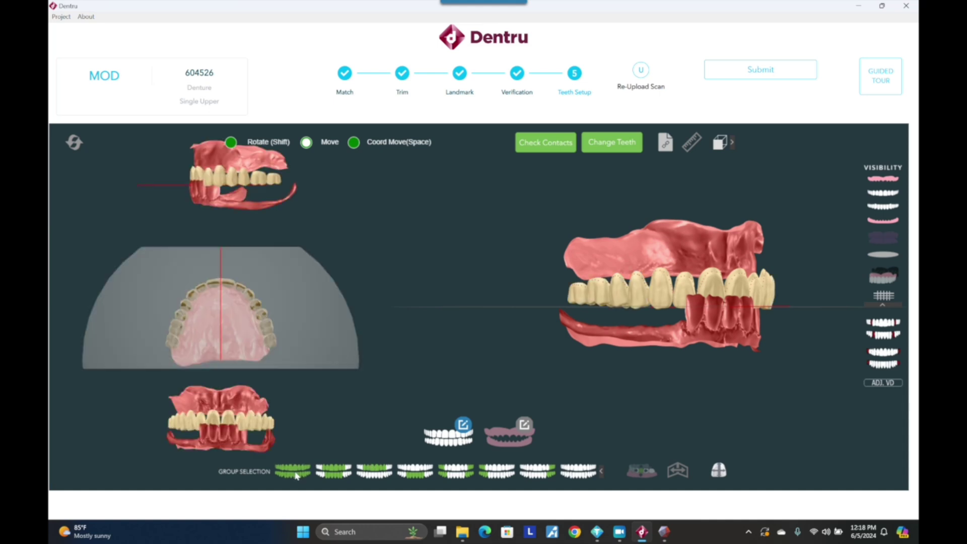
click(455, 471)
drag(630, 407, 523, 426)
drag(641, 365, 719, 398)
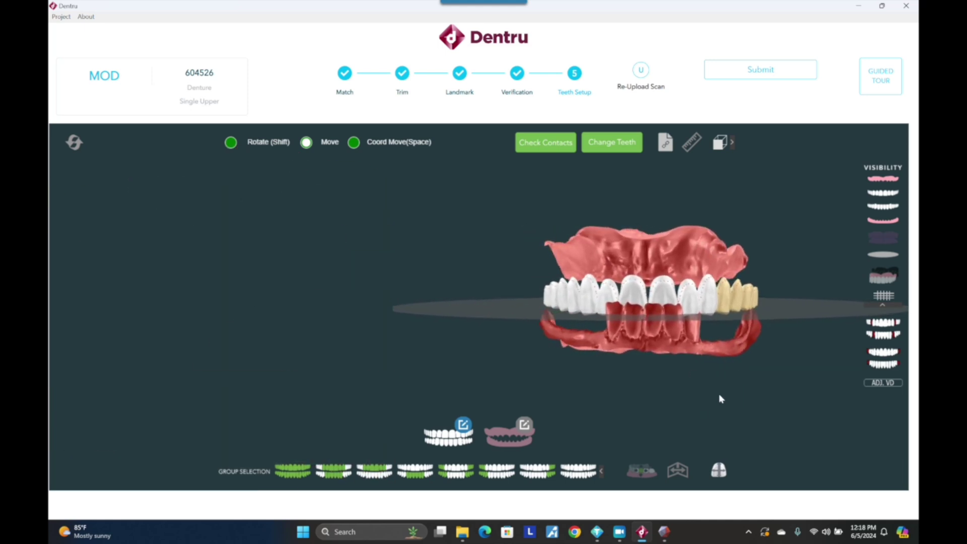
click(308, 473)
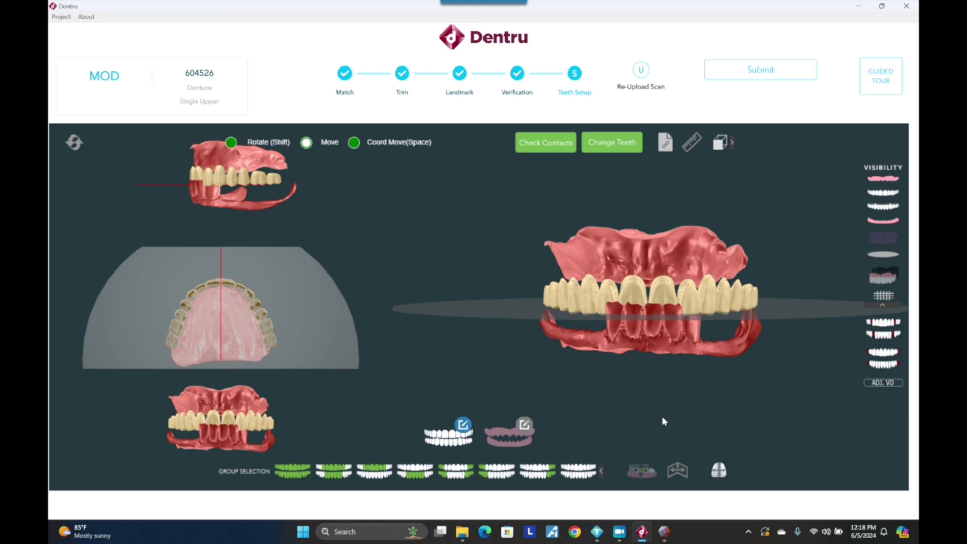
Step: Slightly rotate the selected upper teeth group
key(shift)
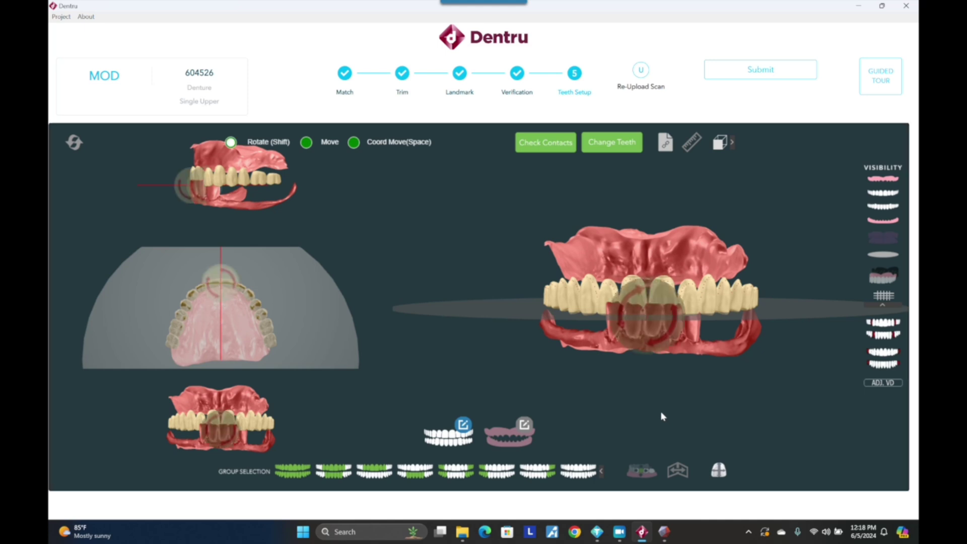
click(675, 323)
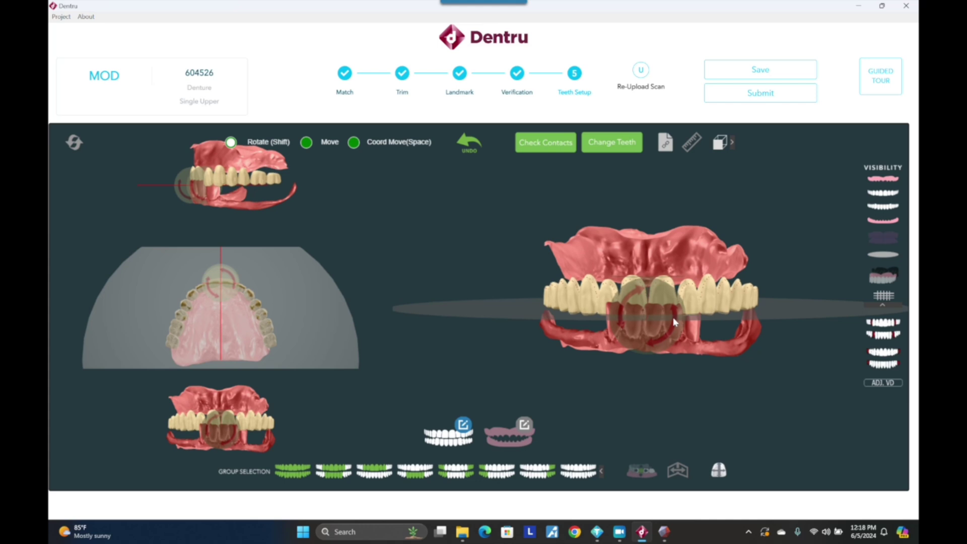
key(shift)
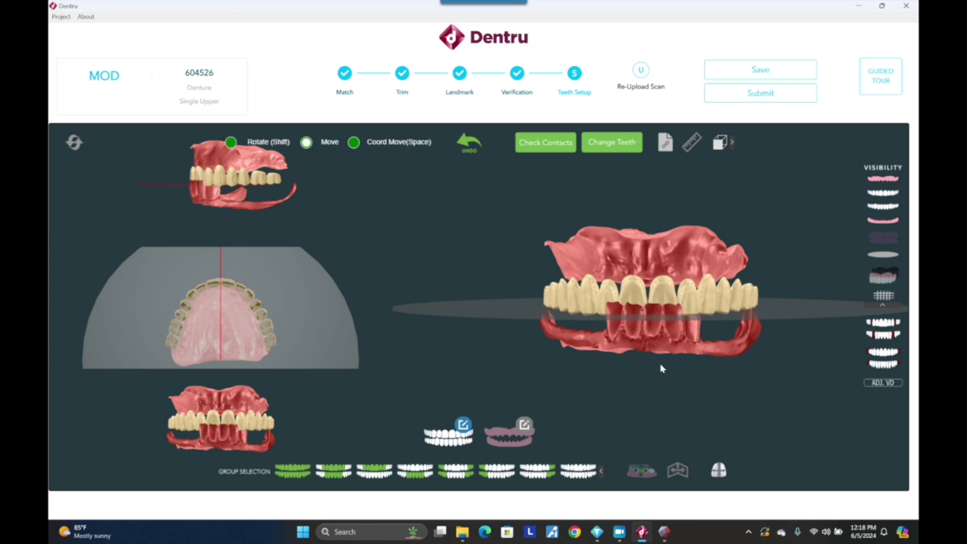
Step: Move the upper teeth along fixed axes, up clear of the lower teeth and forward
key(space)
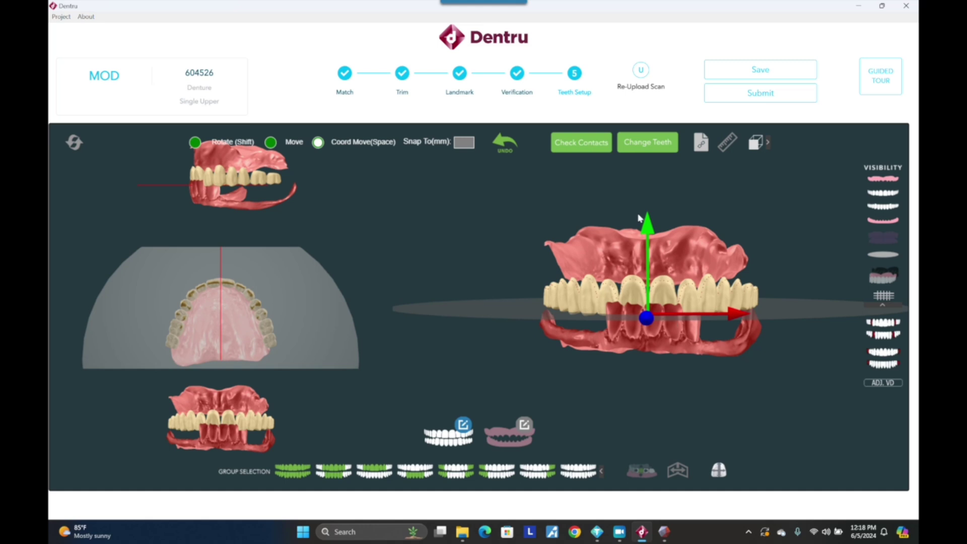
drag(647, 223, 647, 208)
key(space)
drag(684, 378, 475, 383)
key(space)
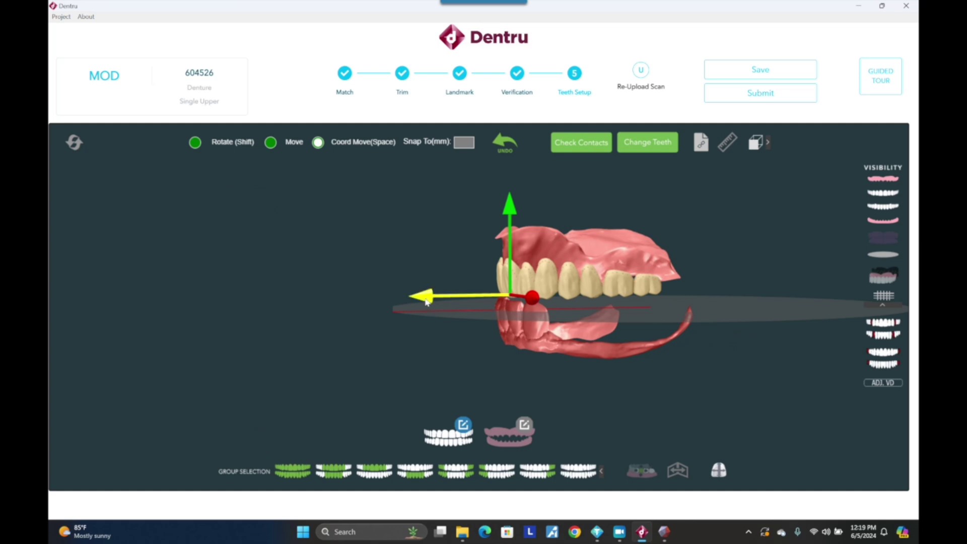
drag(427, 302, 415, 301)
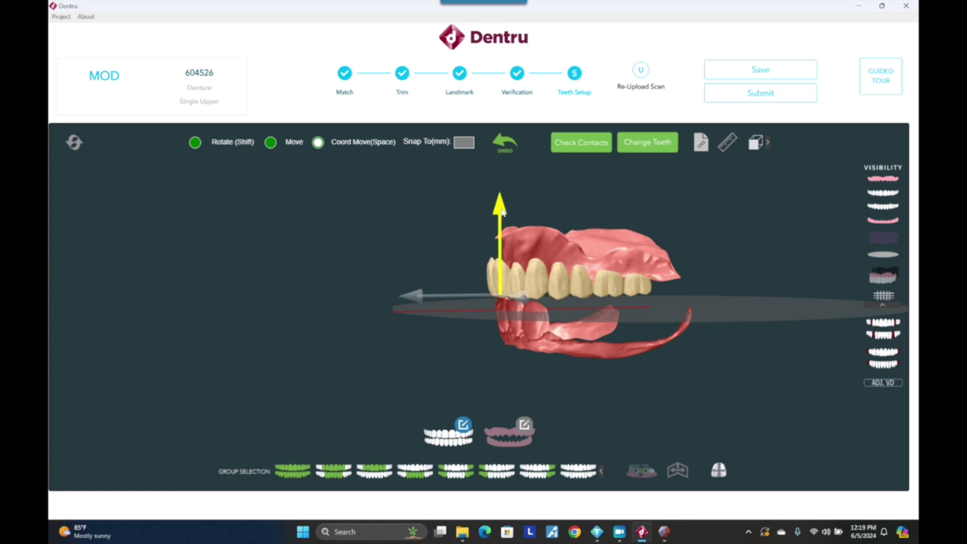